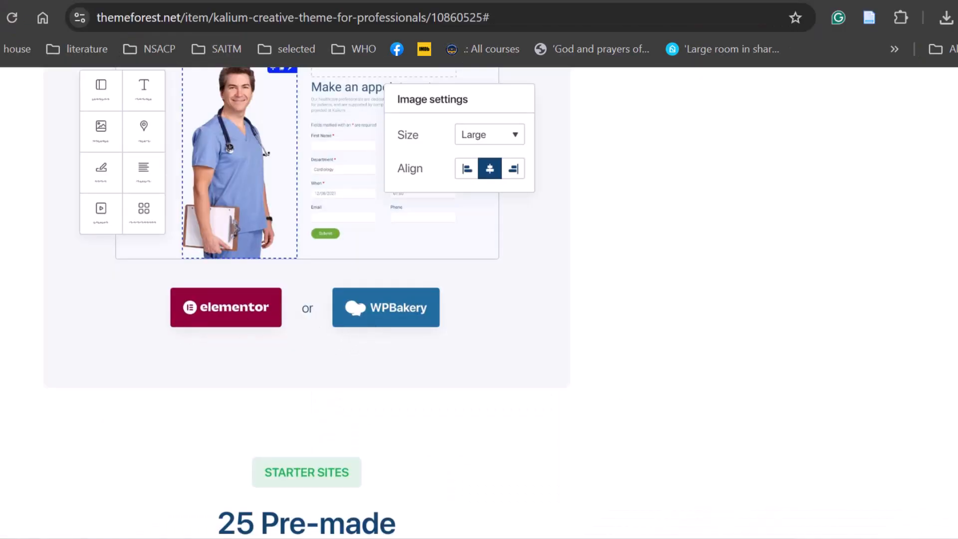
Examine the Kalium page on ThemeForest and, in File Explorer, the Theme Files and Bundled Plugins folders inside kalium-3.27's kalium-main folder
{"action": "scroll", "coordinate": [305, 303], "scroll_direction": "down", "scroll_amount": 7}
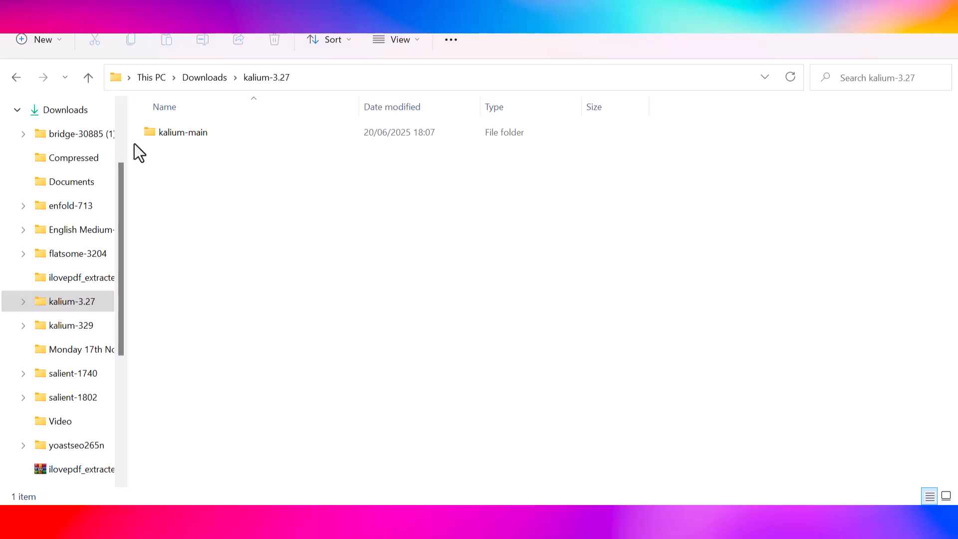
{"action": "double_click", "coordinate": [187, 133]}
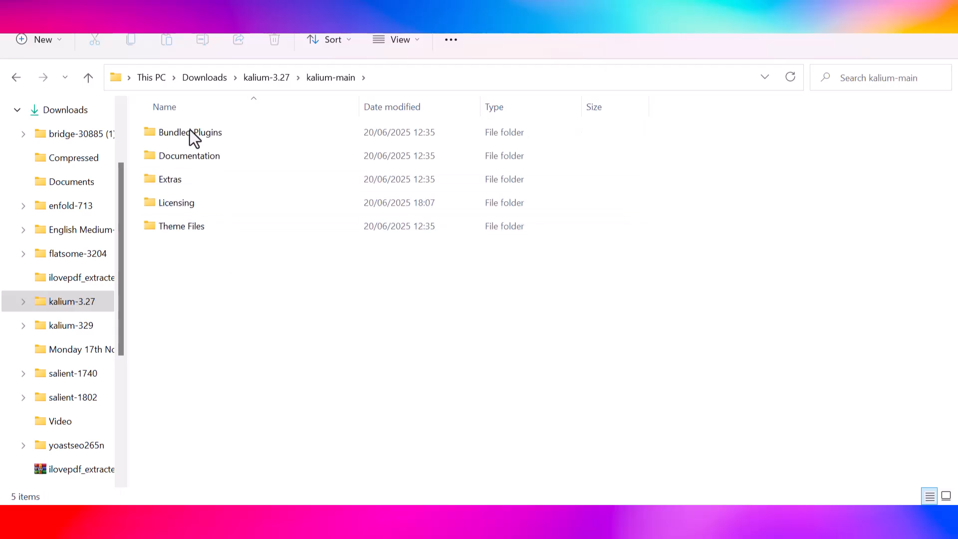
{"action": "double_click", "coordinate": [179, 225]}
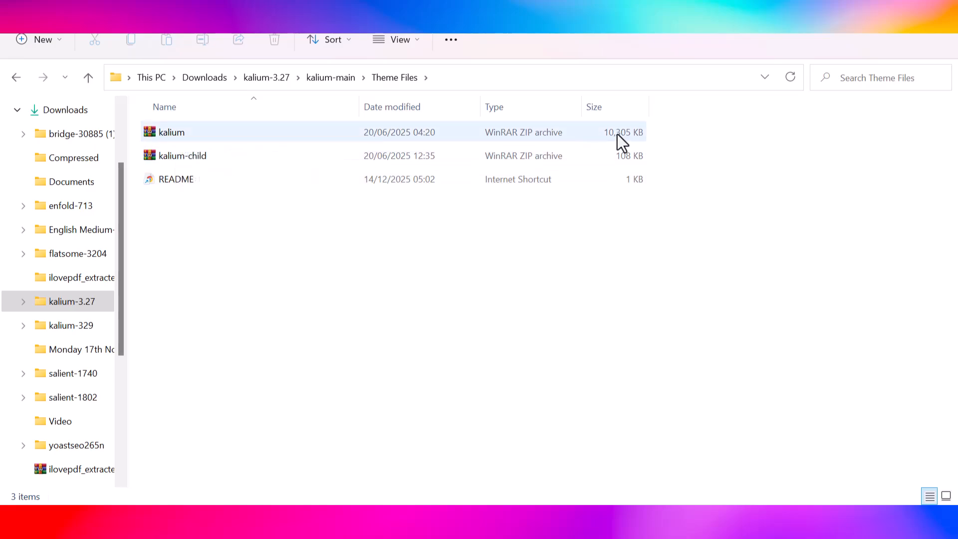
{"action": "left_click", "coordinate": [90, 85]}
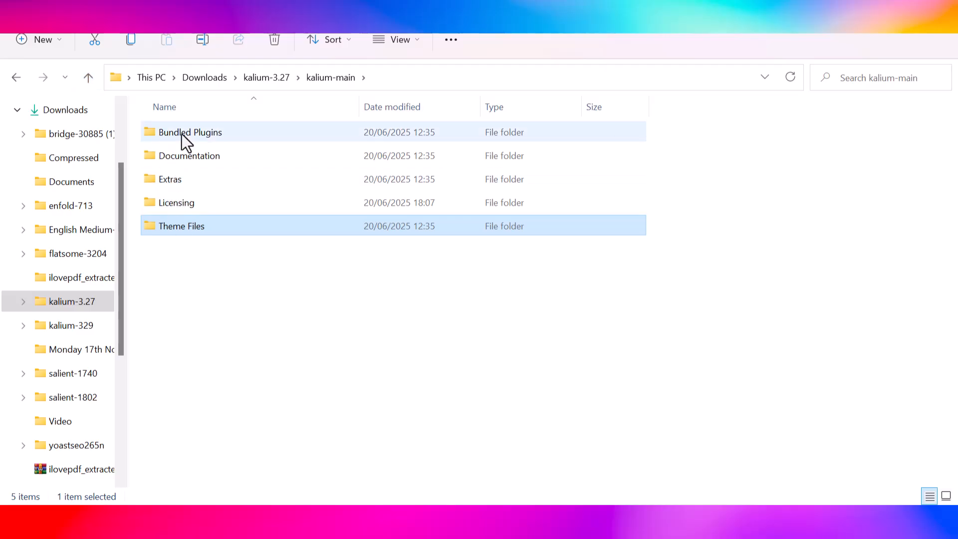
{"action": "double_click", "coordinate": [171, 134]}
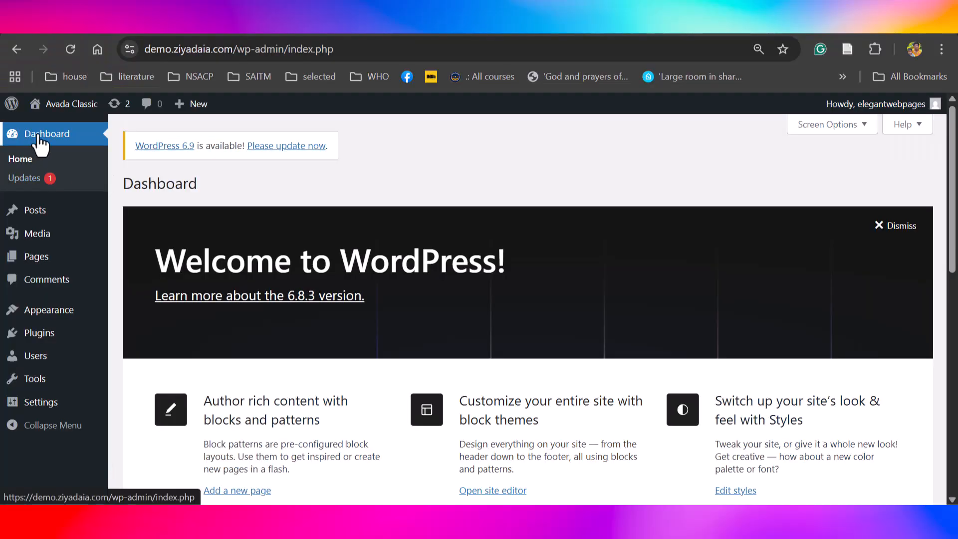
Switch to the WordPress admin in the browser and open the form for uploading a new theme
{"action": "mouse_move", "coordinate": [54, 314]}
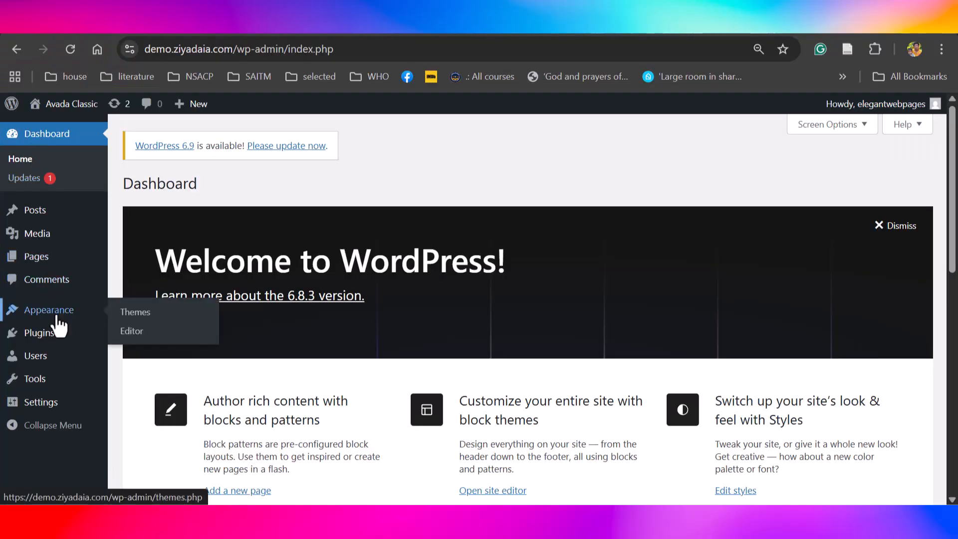
{"action": "left_click", "coordinate": [130, 314]}
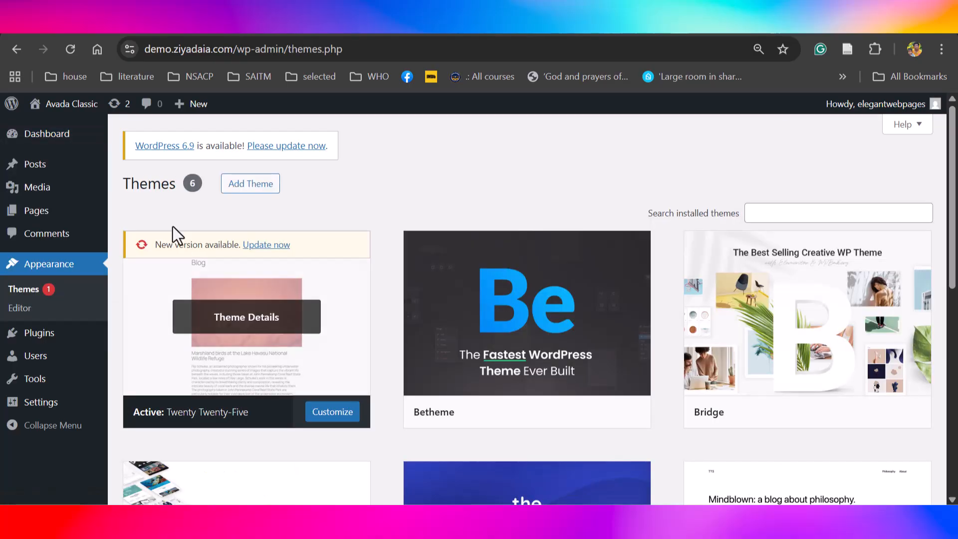
{"action": "left_click", "coordinate": [248, 194]}
{"action": "left_click", "coordinate": [244, 188]}
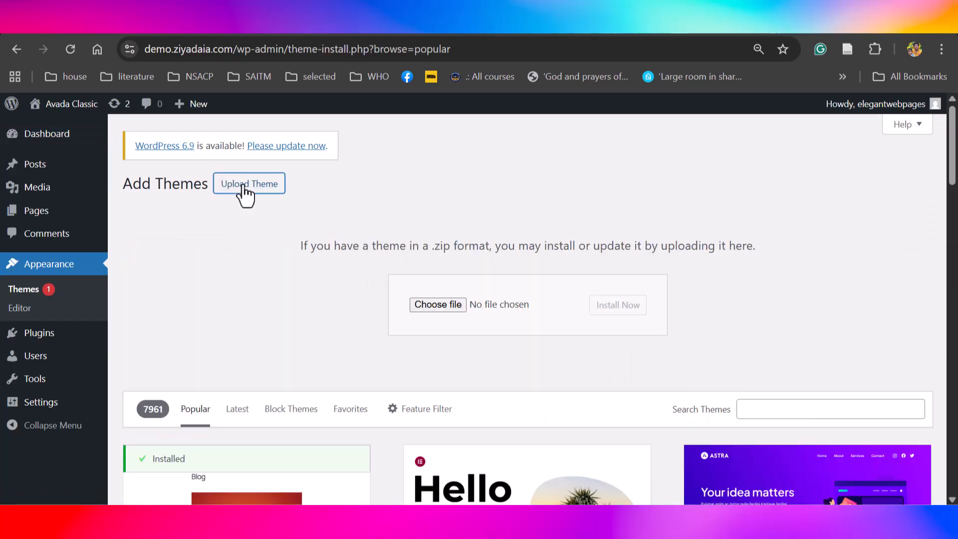
Install the theme from kalium.zip in the kalium-main Theme Files folder and activate it
{"action": "left_click", "coordinate": [433, 305]}
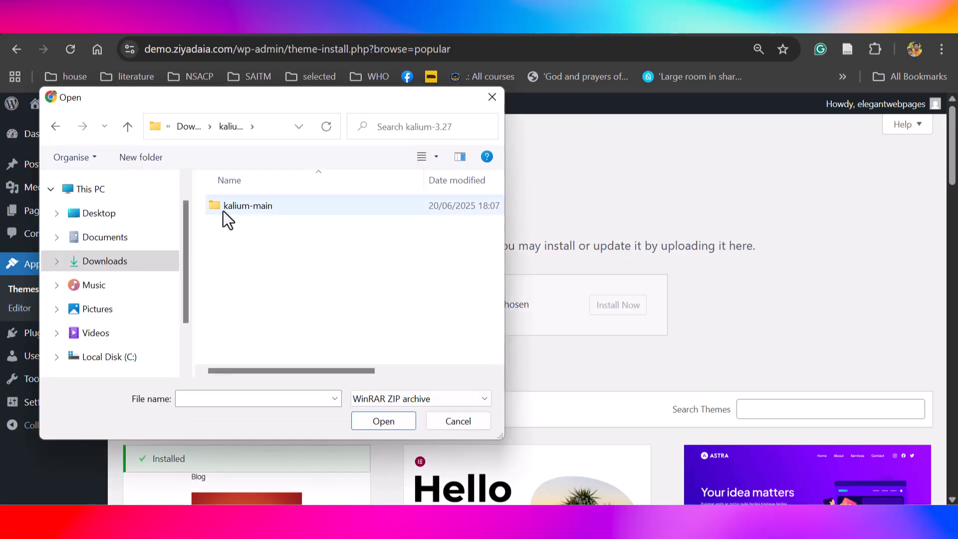
{"action": "double_click", "coordinate": [262, 209]}
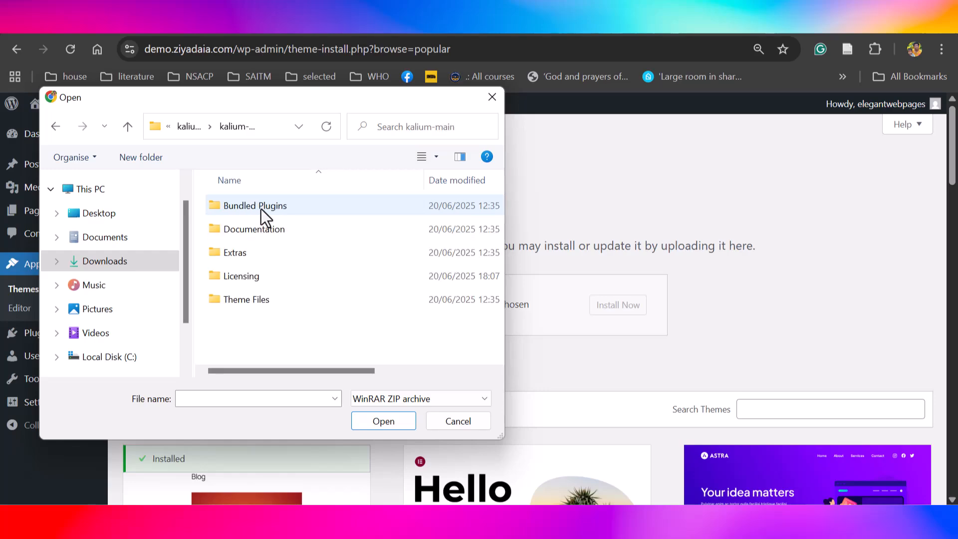
{"action": "double_click", "coordinate": [259, 302]}
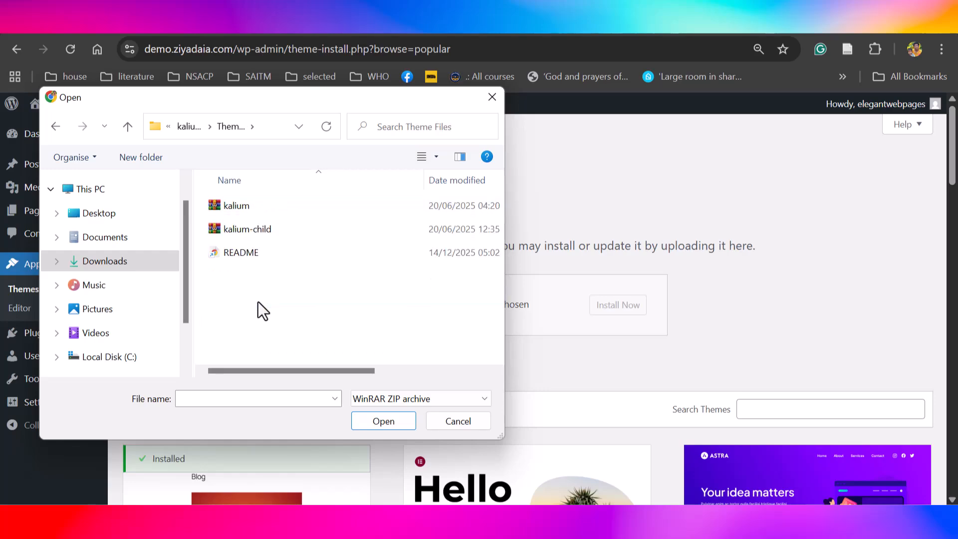
{"action": "left_click", "coordinate": [239, 205]}
{"action": "left_click", "coordinate": [380, 424]}
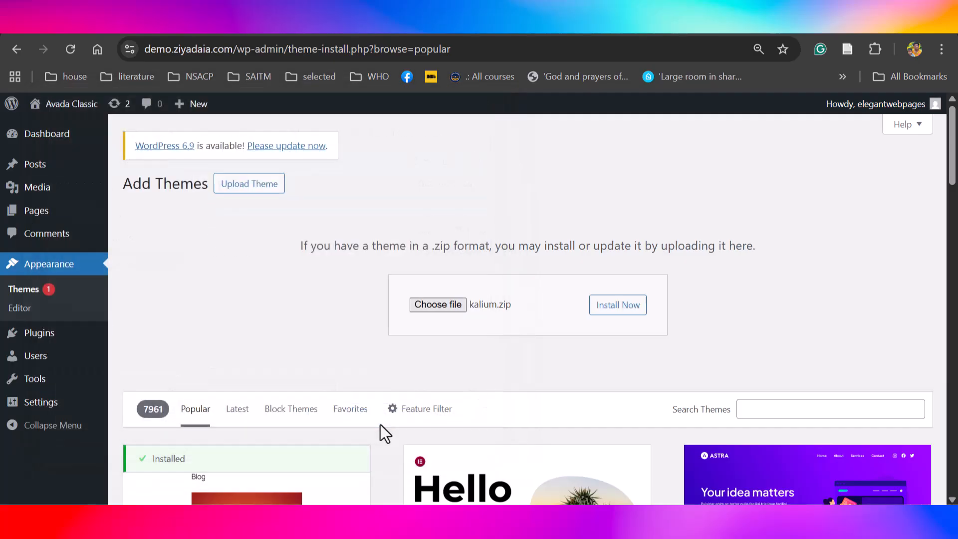
{"action": "left_click", "coordinate": [618, 306]}
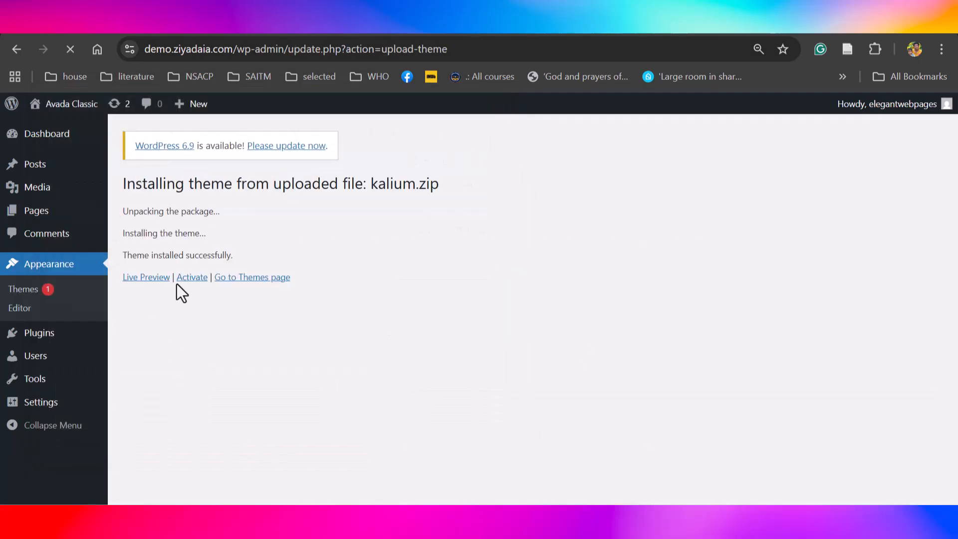
{"action": "left_click", "coordinate": [185, 277]}
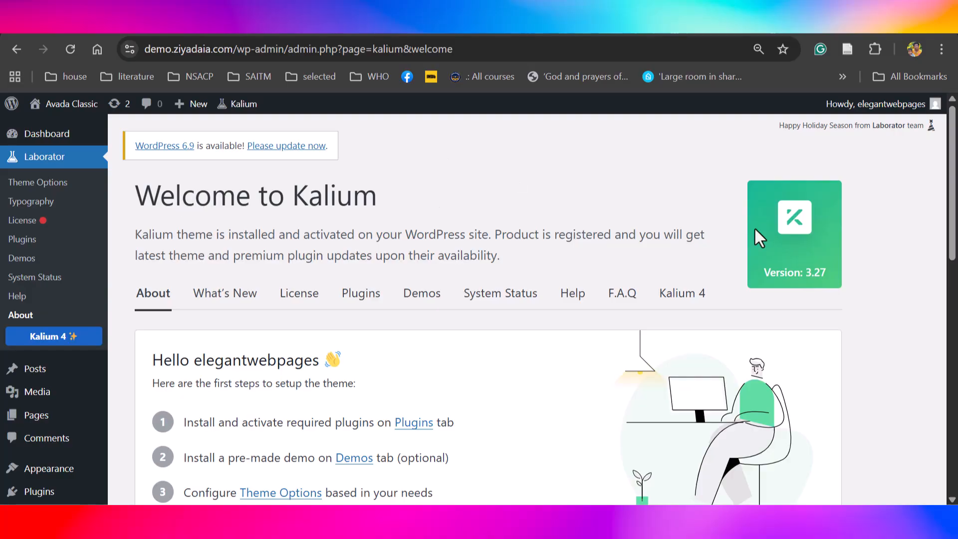
Examine Kalium's license registration details and its list of required, premium and optional plugins
{"action": "scroll", "coordinate": [933, 210], "scroll_direction": "down", "scroll_amount": 1}
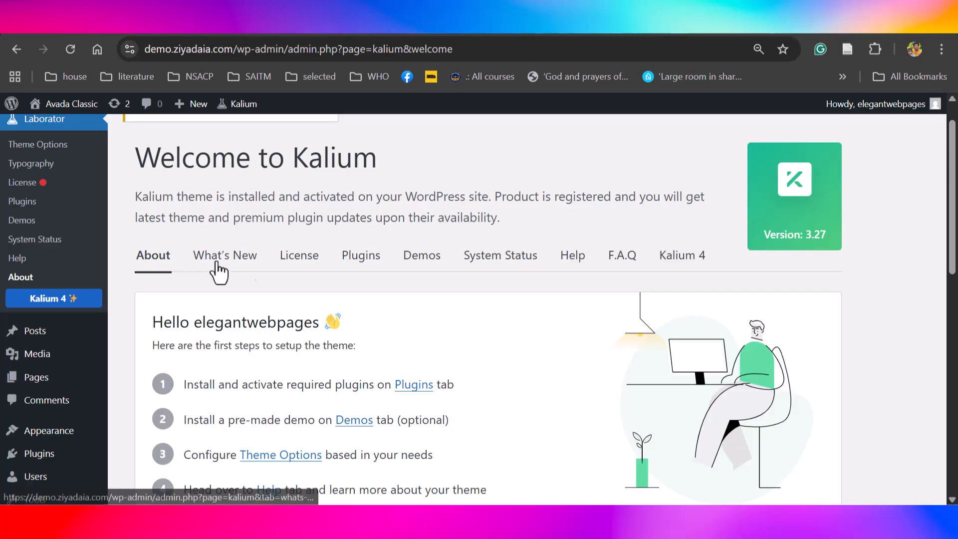
{"action": "left_click", "coordinate": [301, 258]}
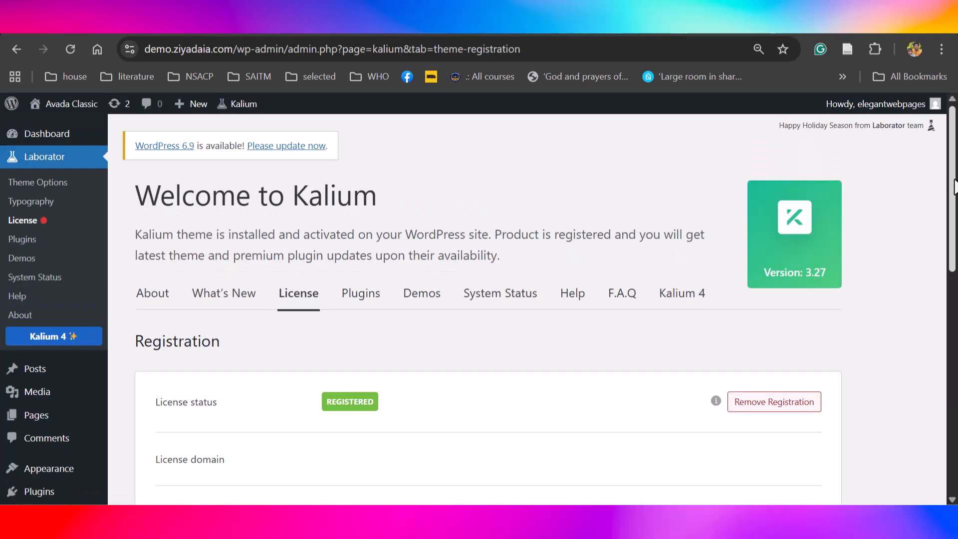
{"action": "scroll", "coordinate": [953, 188], "scroll_direction": "down", "scroll_amount": 2}
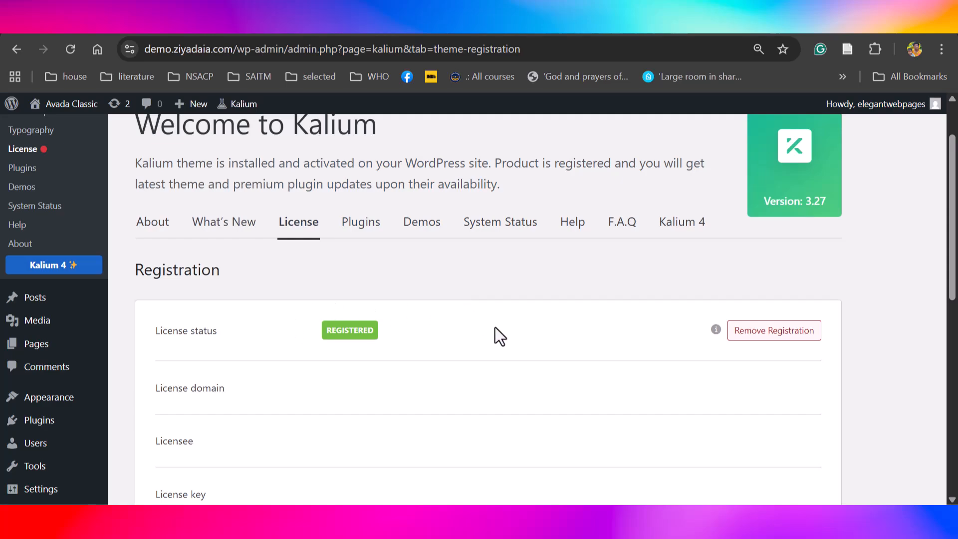
{"action": "scroll", "coordinate": [451, 336], "scroll_direction": "up", "scroll_amount": 3}
{"action": "left_click", "coordinate": [366, 296]}
{"action": "scroll", "coordinate": [366, 295], "scroll_direction": "down", "scroll_amount": 2}
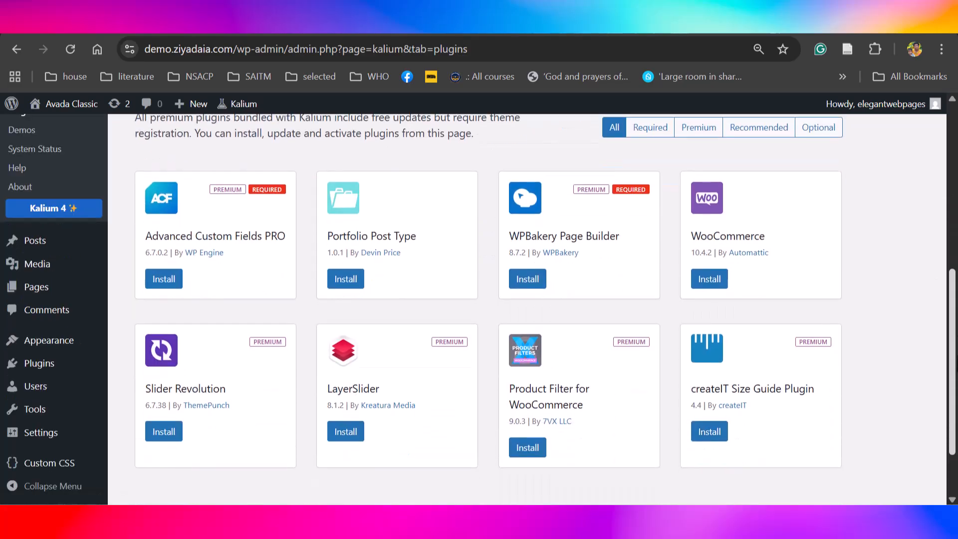
{"action": "left_click_drag", "start_coordinate": [956, 365], "coordinate": [956, 325]}
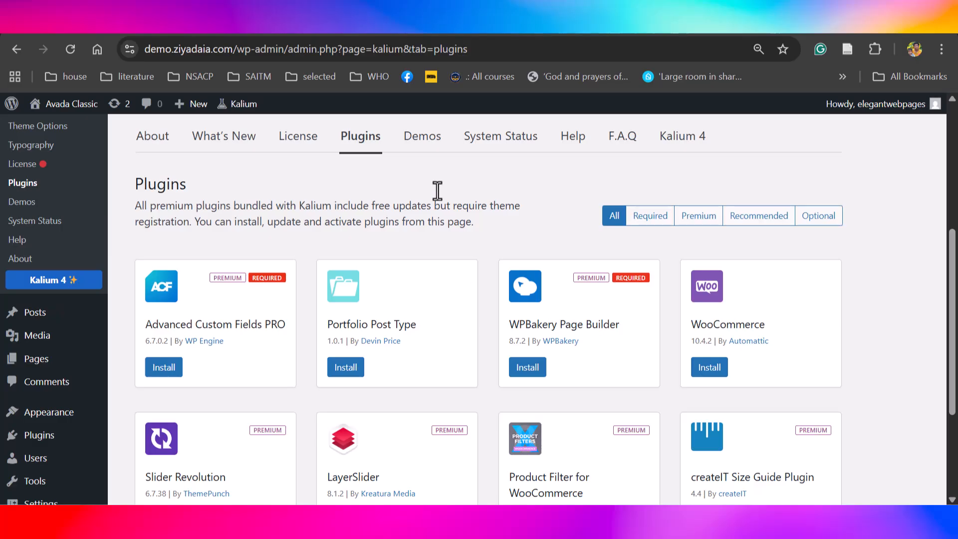
Browse the Kalium demos and open the import options for the Main demo
{"action": "left_click", "coordinate": [422, 141]}
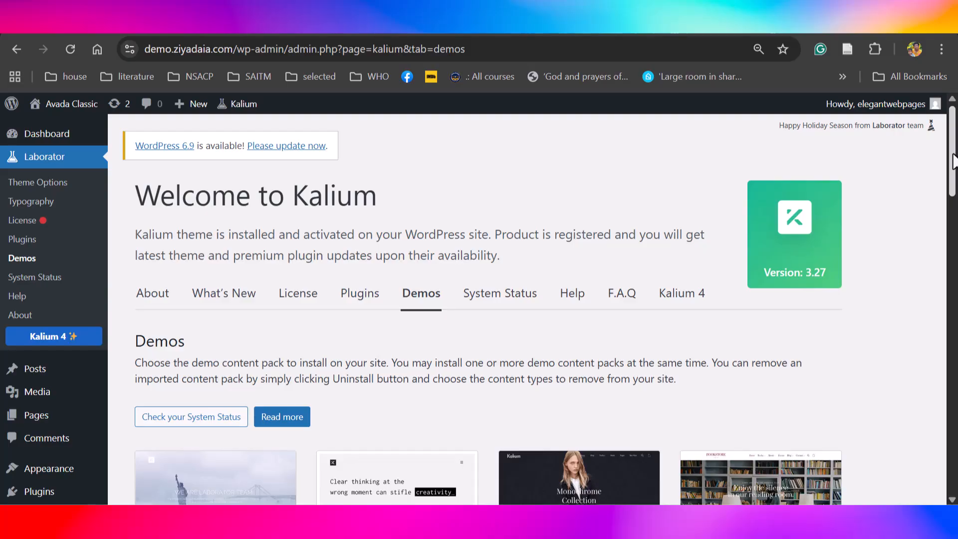
{"action": "scroll", "coordinate": [780, 215], "scroll_direction": "down", "scroll_amount": 5}
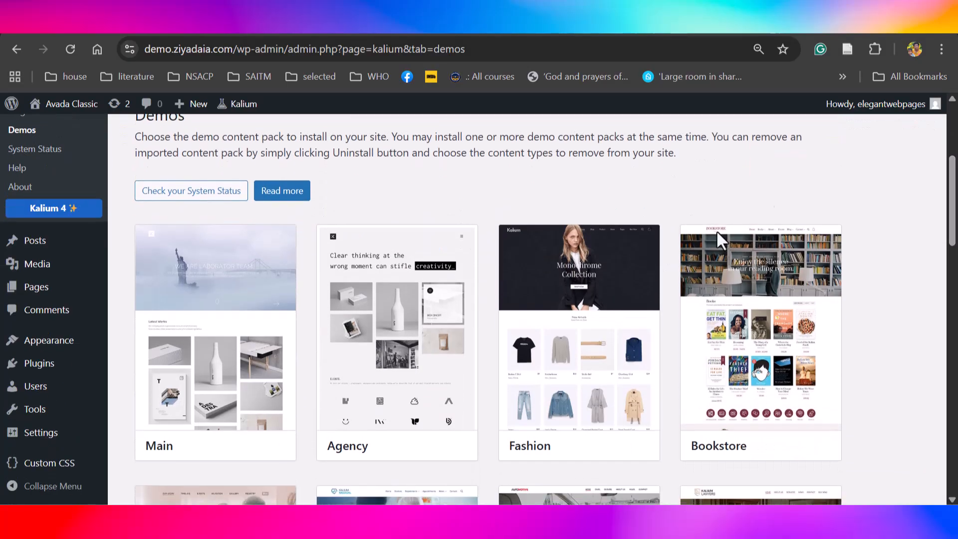
{"action": "mouse_move", "coordinate": [162, 278]}
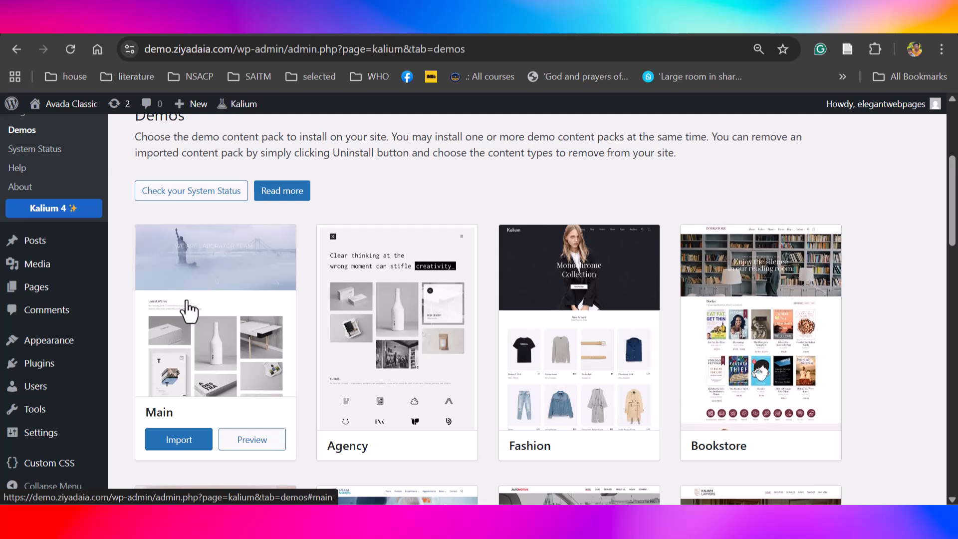
{"action": "left_click", "coordinate": [181, 446]}
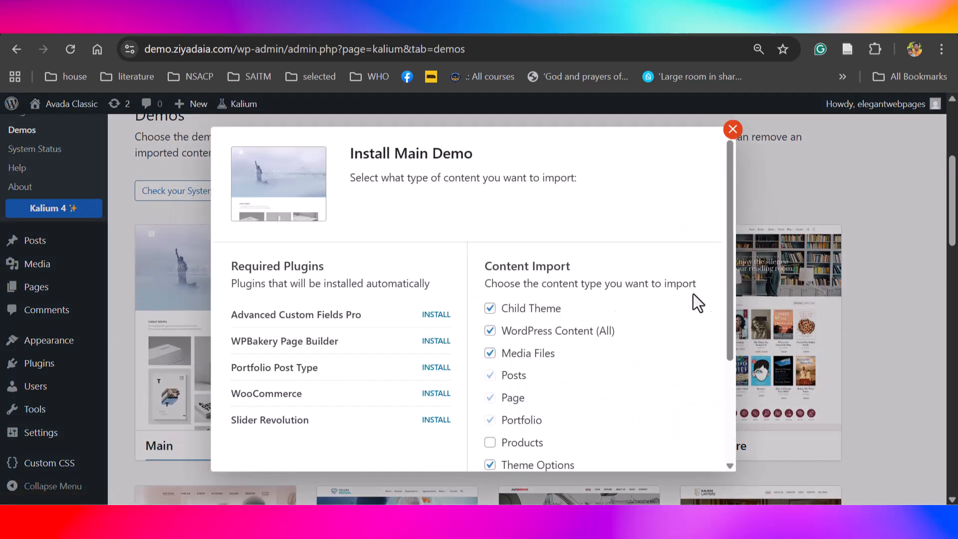
Try to import the Main demo with Products added to the content types, and close the import dialog
{"action": "left_click_drag", "start_coordinate": [730, 275], "coordinate": [732, 289]}
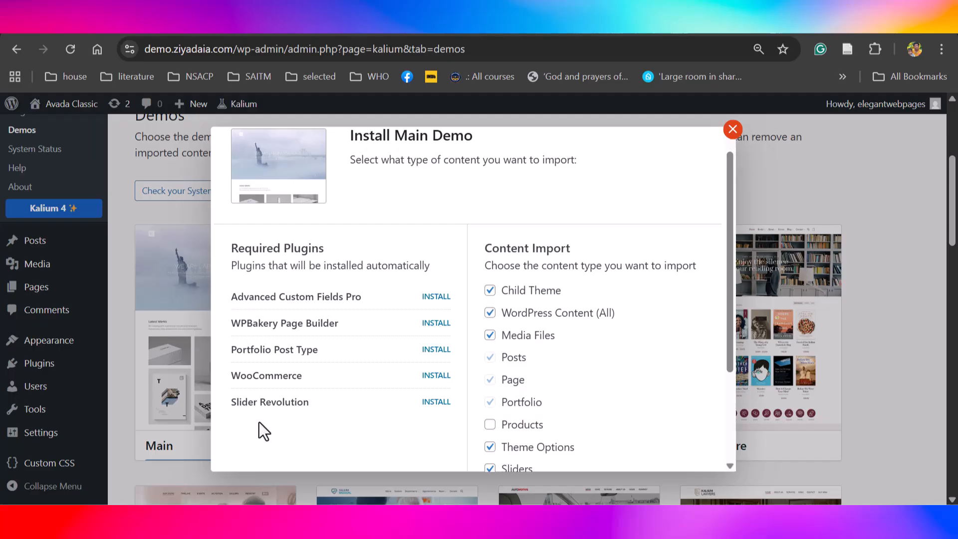
{"action": "left_click_drag", "start_coordinate": [730, 305], "coordinate": [730, 315]}
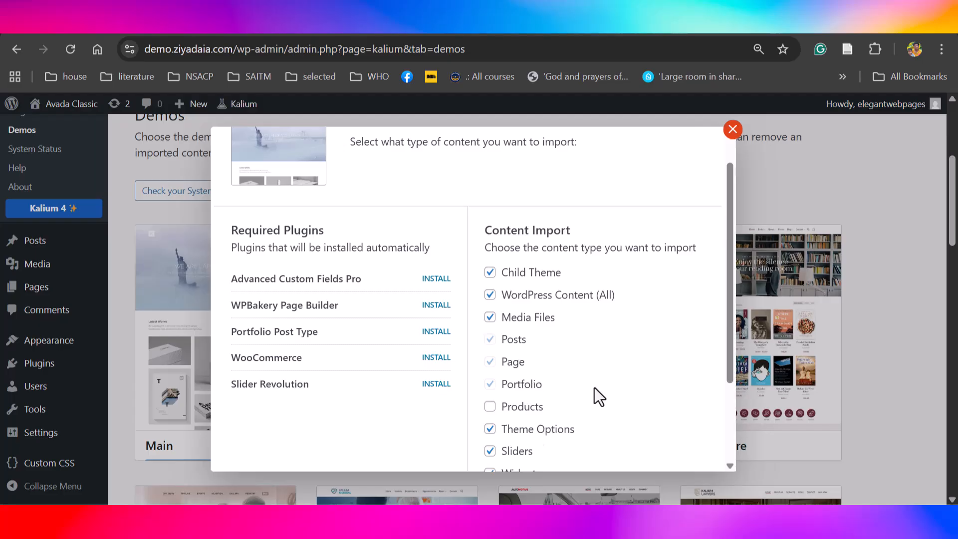
{"action": "left_click", "coordinate": [490, 406]}
{"action": "left_click_drag", "start_coordinate": [730, 306], "coordinate": [760, 388]}
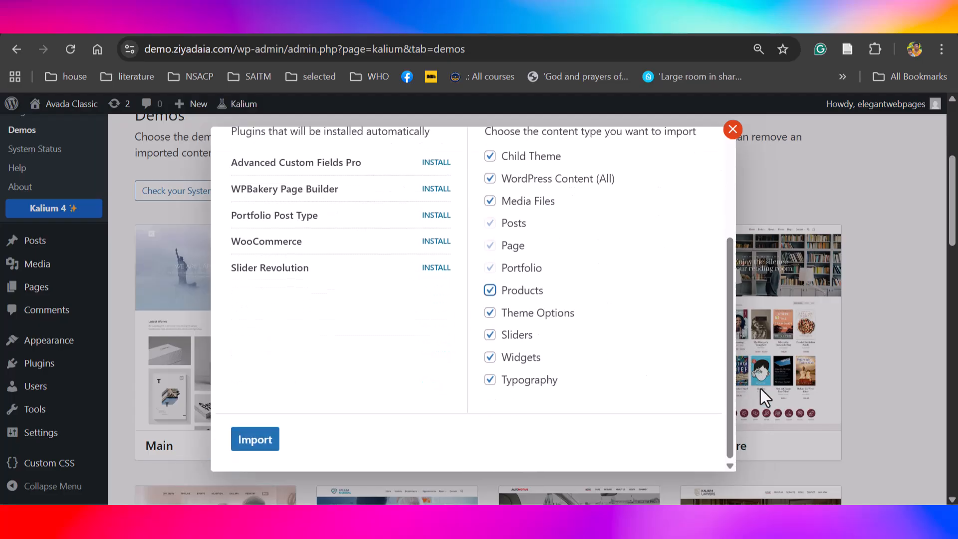
{"action": "left_click", "coordinate": [280, 445]}
{"action": "left_click_drag", "start_coordinate": [731, 334], "coordinate": [729, 295]}
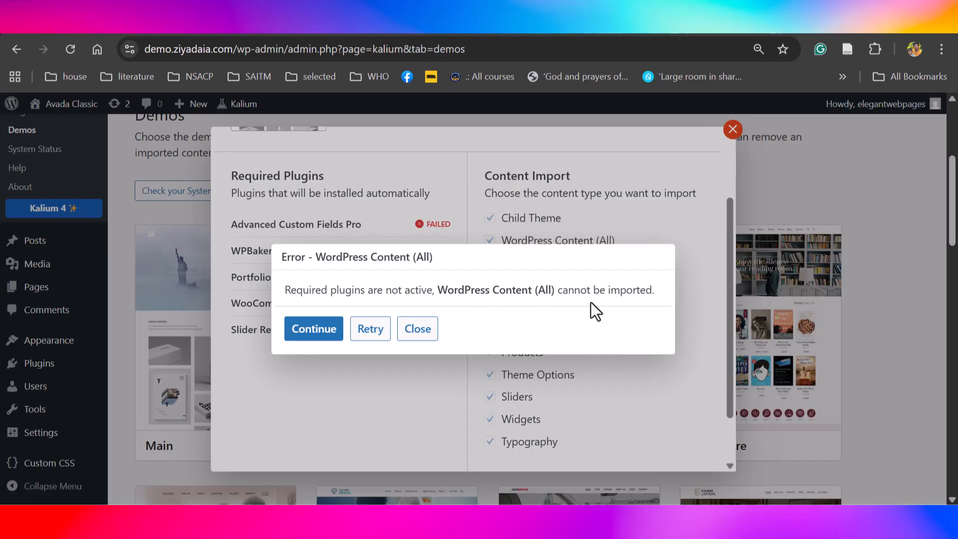
{"action": "left_click", "coordinate": [419, 334]}
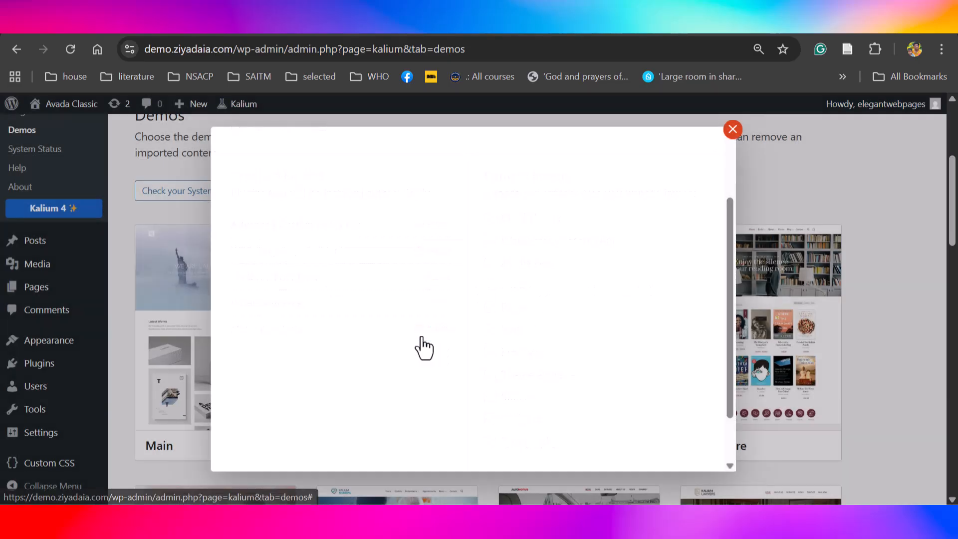
Open the site's installed plugins list and examine the plugins and the notice about plugins the theme requires
{"action": "mouse_move", "coordinate": [35, 366]}
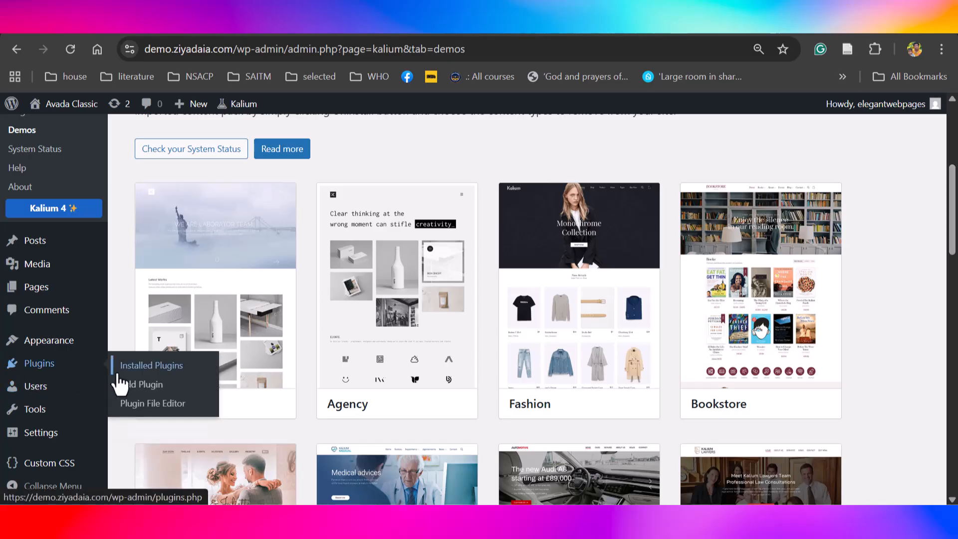
{"action": "right_click", "coordinate": [126, 386]}
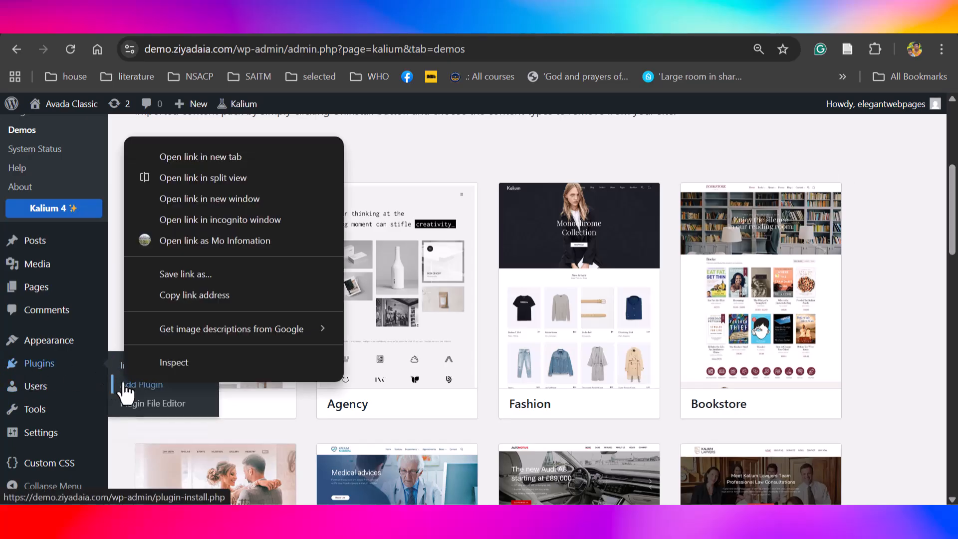
{"action": "left_click", "coordinate": [150, 195]}
{"action": "left_click", "coordinate": [44, 390]}
{"action": "scroll", "coordinate": [507, 269], "scroll_direction": "down", "scroll_amount": 5}
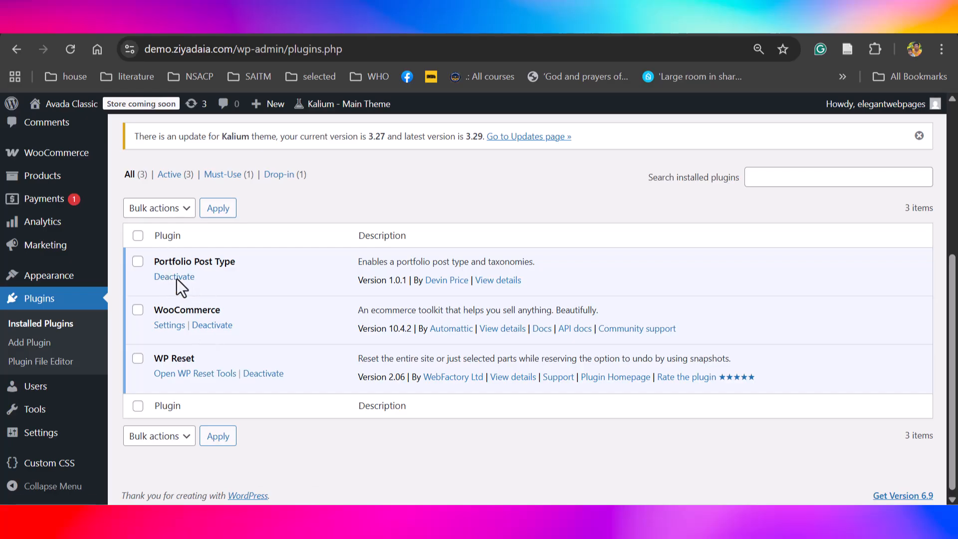
{"action": "scroll", "coordinate": [916, 370], "scroll_direction": "up", "scroll_amount": 1}
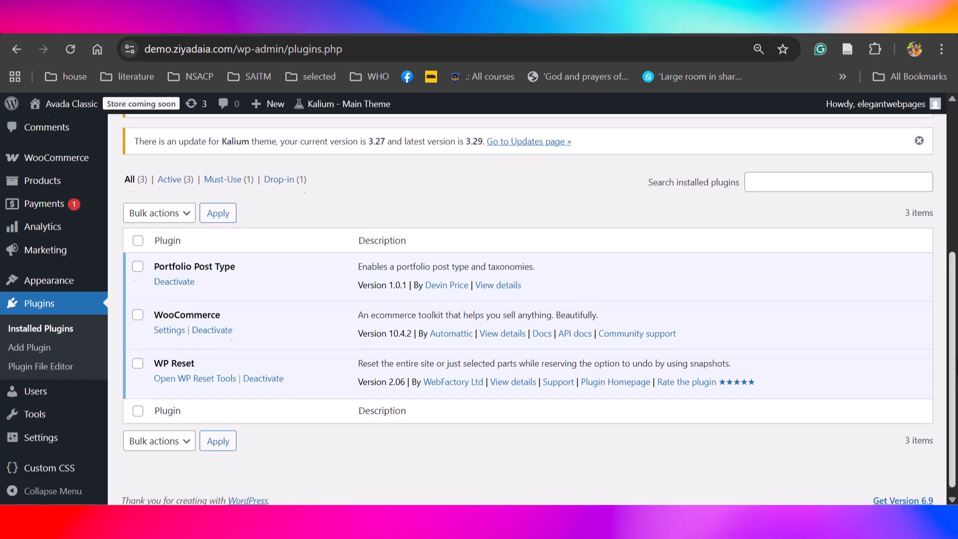
{"action": "scroll", "coordinate": [528, 309], "scroll_direction": "up", "scroll_amount": 3}
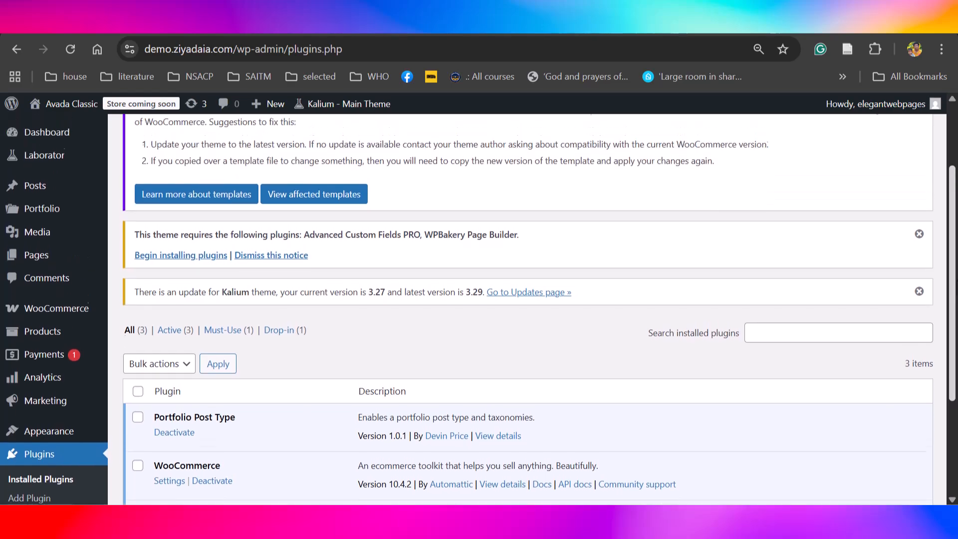
{"action": "scroll", "coordinate": [510, 248], "scroll_direction": "up", "scroll_amount": 1}
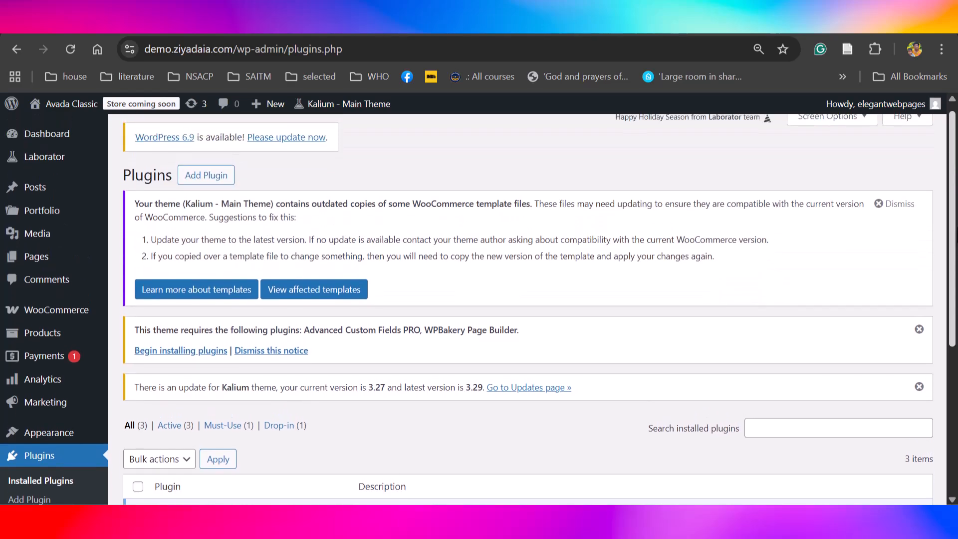
Upload advanced-custom-fields-pro from the theme package's Bundled Plugins folder, then install and activate it
{"action": "left_click", "coordinate": [206, 182]}
{"action": "left_click", "coordinate": [240, 186]}
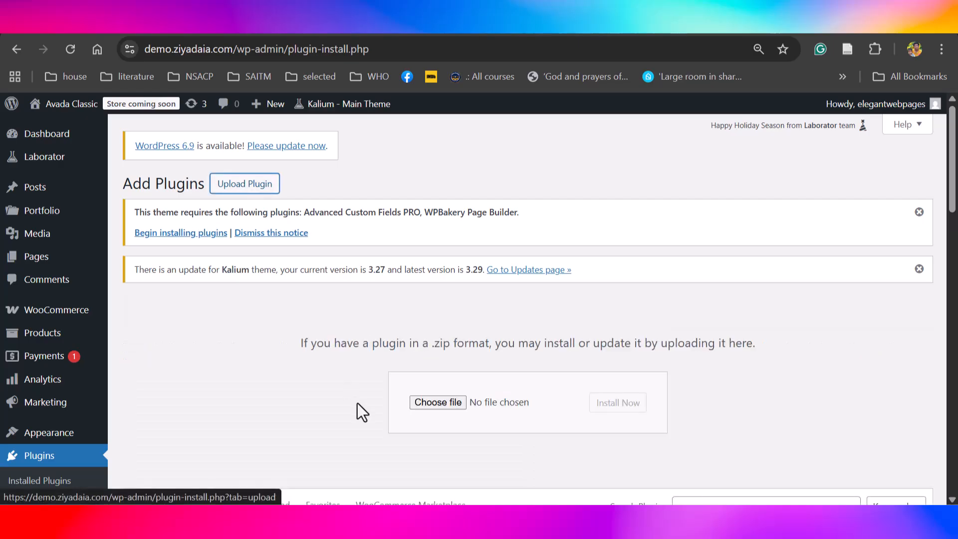
{"action": "left_click", "coordinate": [432, 404]}
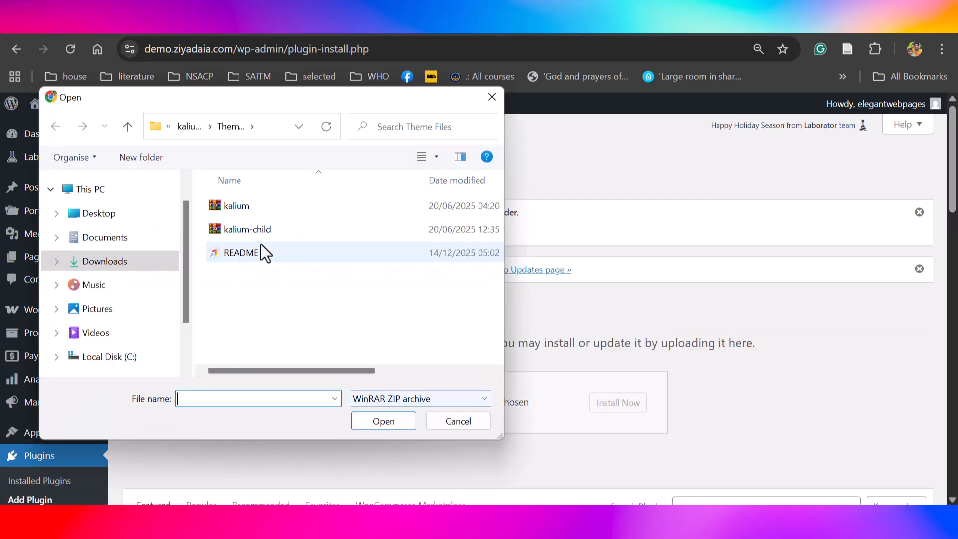
{"action": "left_click", "coordinate": [127, 127]}
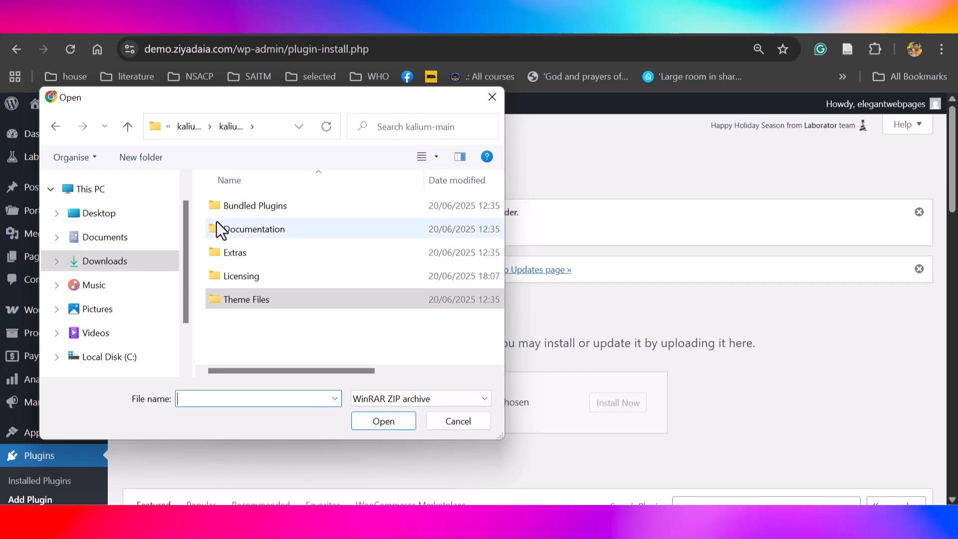
{"action": "double_click", "coordinate": [245, 208]}
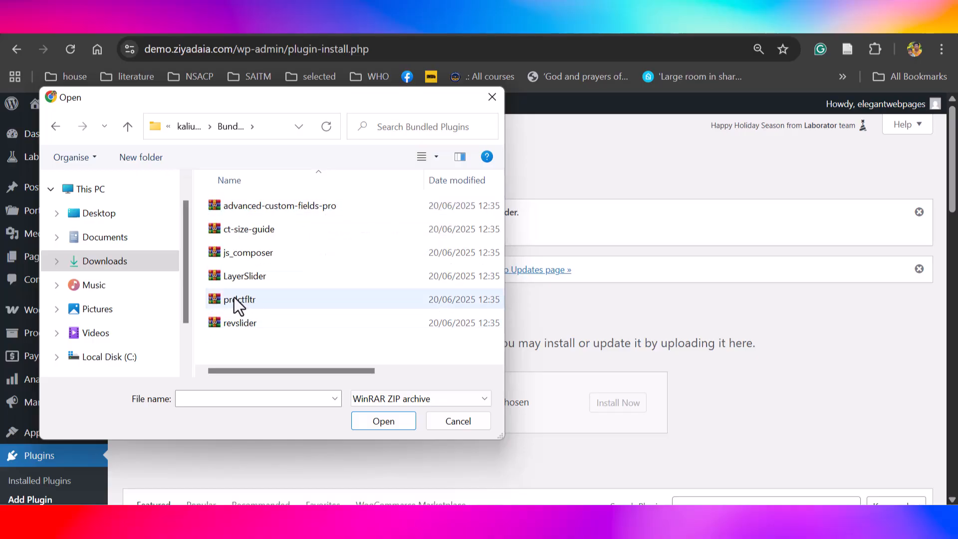
{"action": "left_click", "coordinate": [262, 205]}
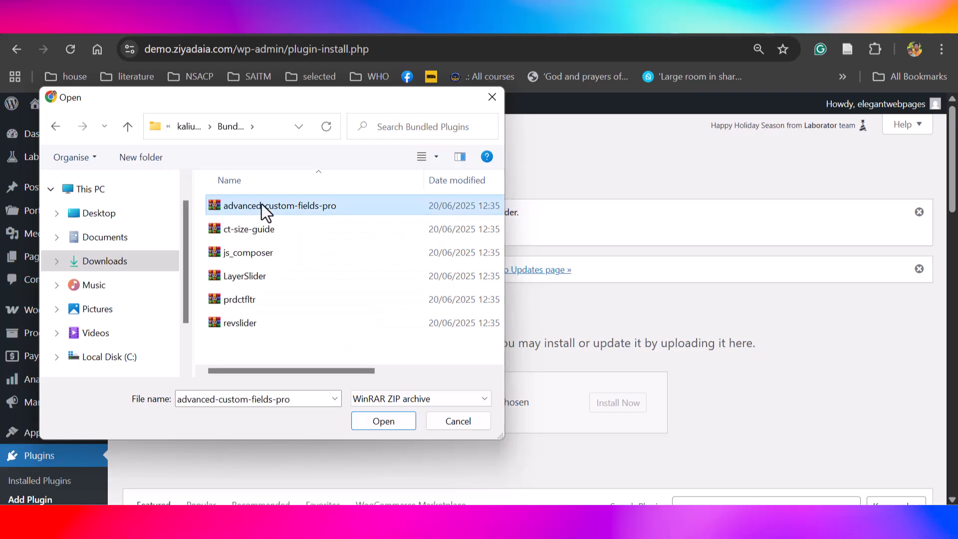
{"action": "left_click", "coordinate": [379, 419]}
{"action": "left_click", "coordinate": [615, 411]}
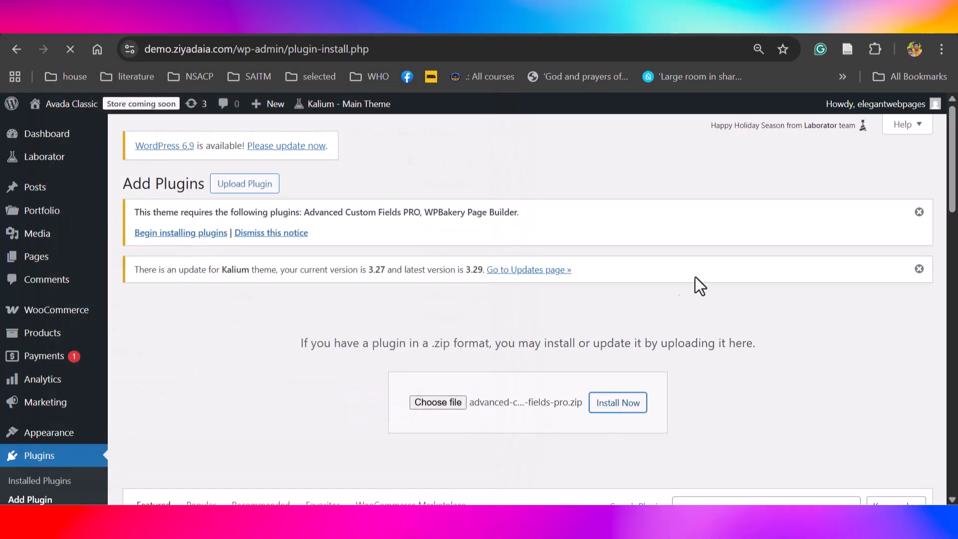
{"action": "left_click", "coordinate": [158, 387]}
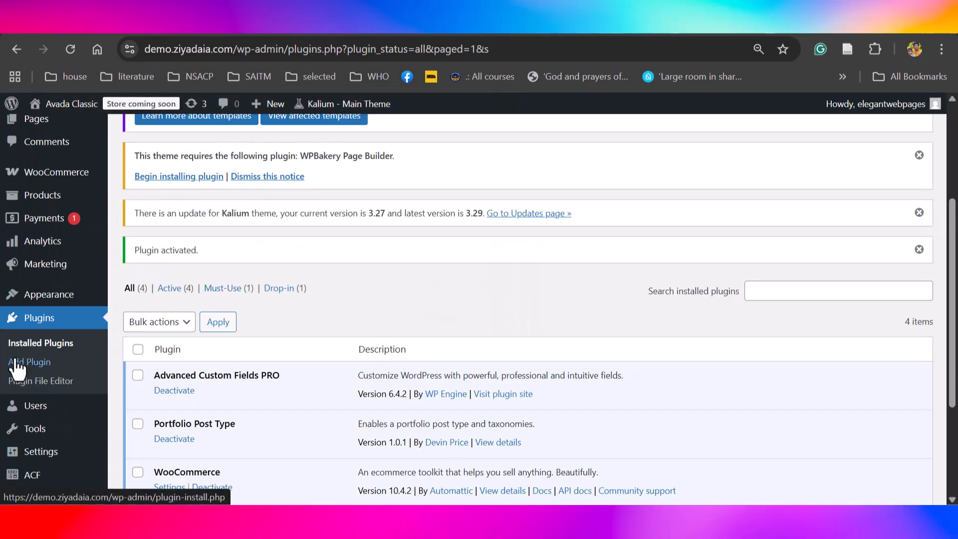
Install and activate the Slider Revolution plugin from the bundled revslider archive, and dismiss its welcome window
{"action": "left_click", "coordinate": [21, 363]}
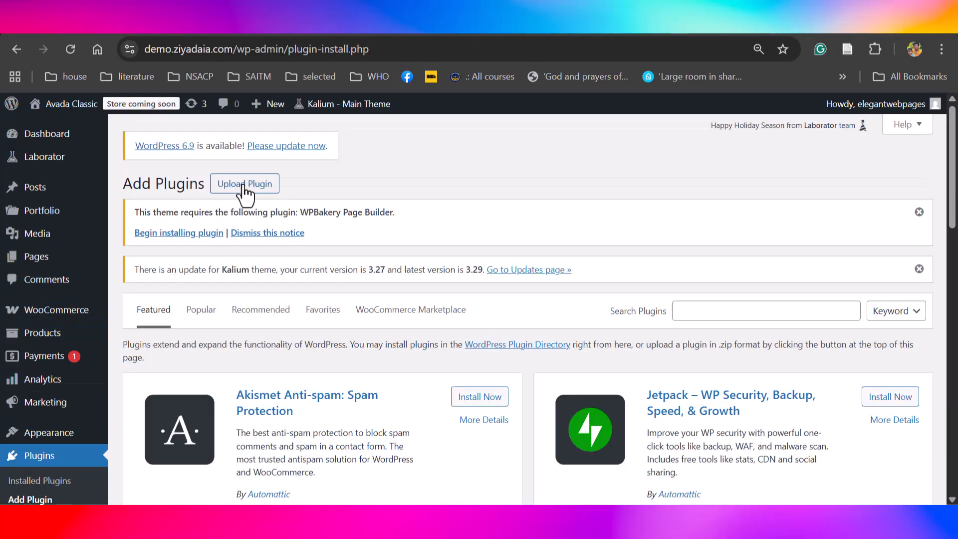
{"action": "left_click", "coordinate": [247, 185]}
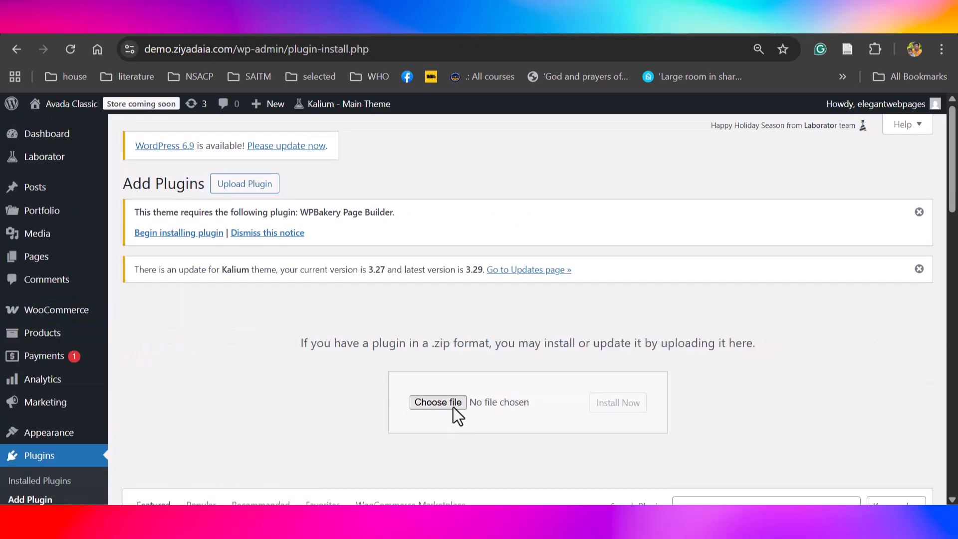
{"action": "left_click", "coordinate": [439, 402]}
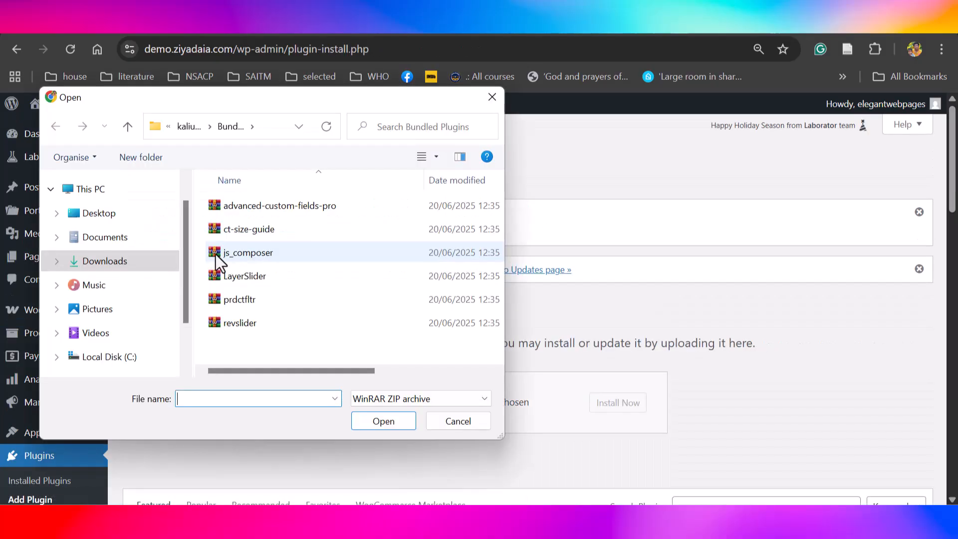
{"action": "left_click", "coordinate": [233, 323]}
{"action": "left_click", "coordinate": [392, 424]}
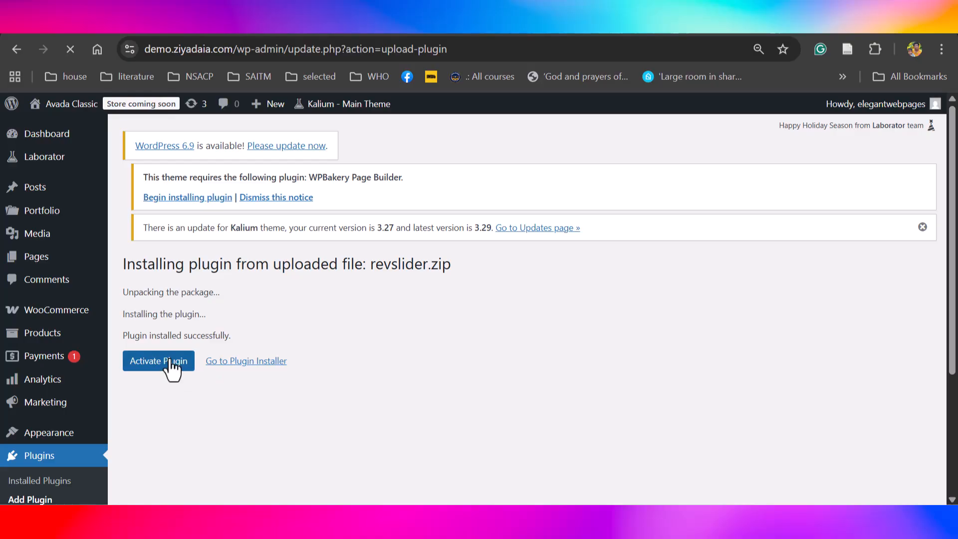
{"action": "left_click", "coordinate": [170, 360]}
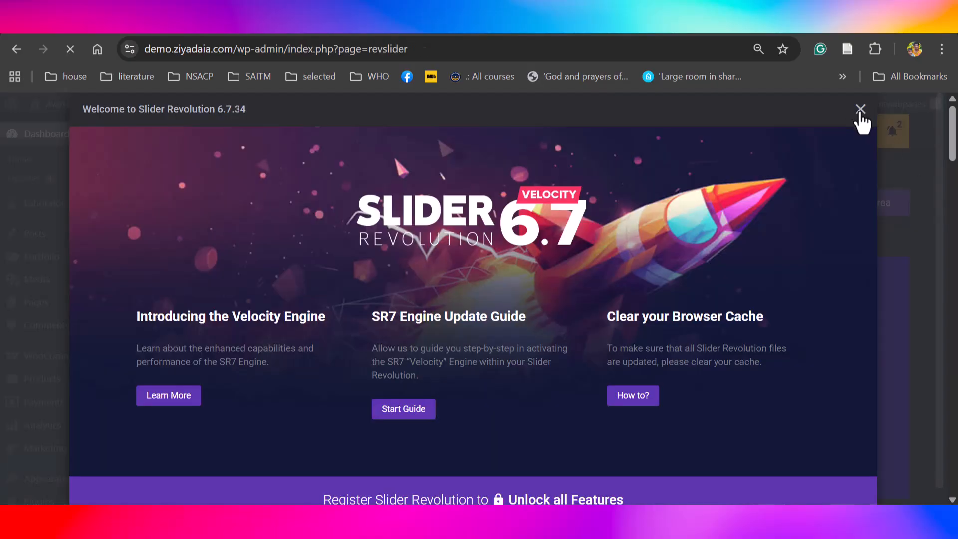
{"action": "left_click", "coordinate": [860, 109]}
Upload the bundled js_composer archive as a new plugin, then install and activate WPBakery Page Builder
{"action": "scroll", "coordinate": [479, 270], "scroll_direction": "down", "scroll_amount": 4}
{"action": "mouse_move", "coordinate": [41, 384]}
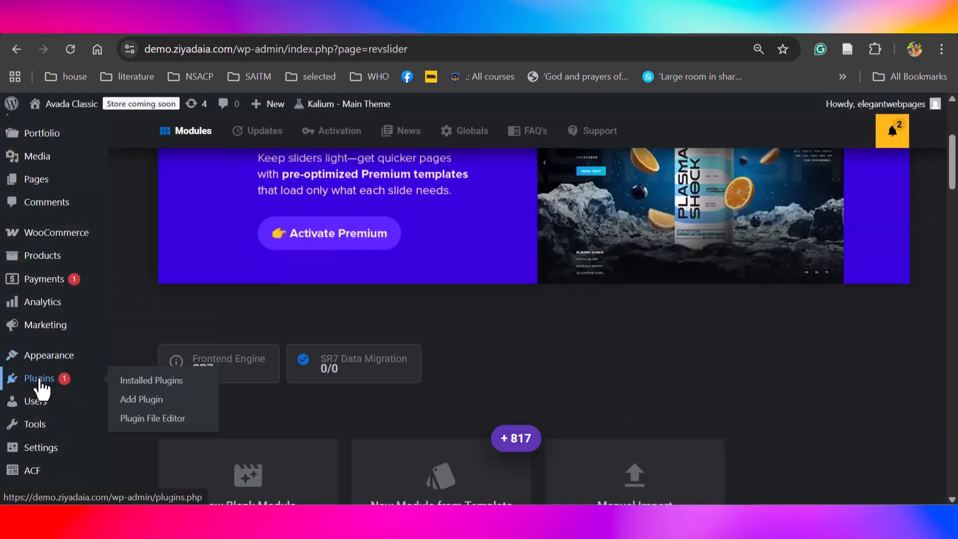
{"action": "left_click", "coordinate": [128, 382]}
{"action": "left_click", "coordinate": [192, 188]}
{"action": "left_click", "coordinate": [244, 183]}
{"action": "left_click", "coordinate": [425, 402]}
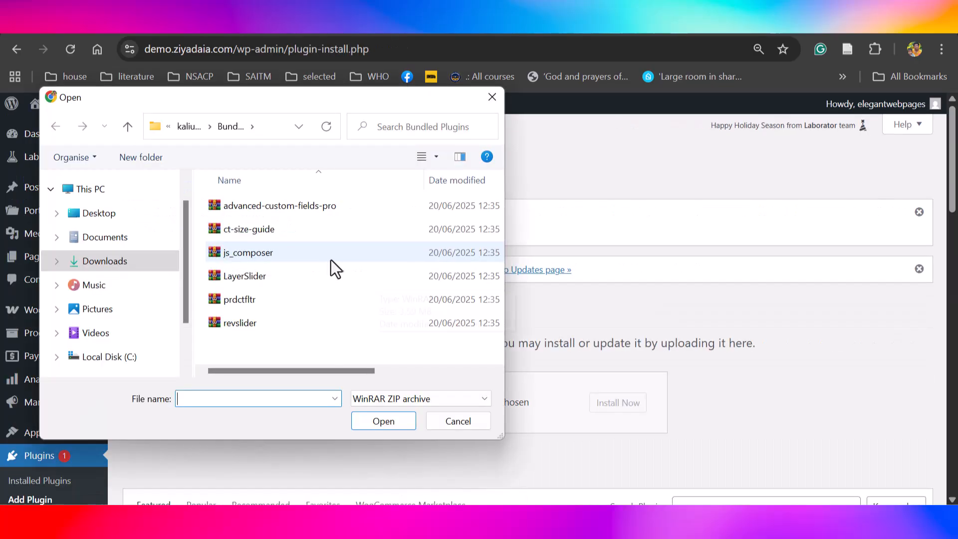
{"action": "left_click", "coordinate": [246, 253]}
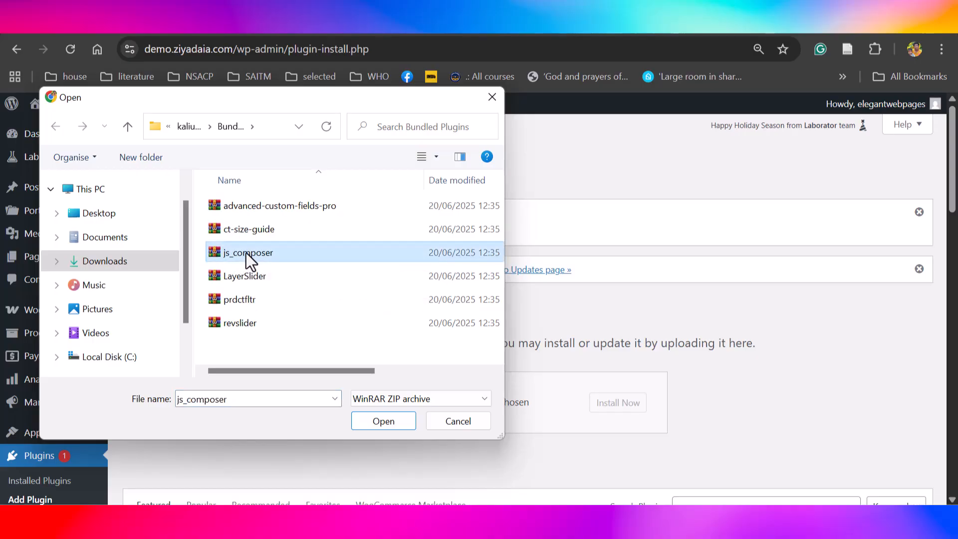
{"action": "left_click", "coordinate": [367, 421]}
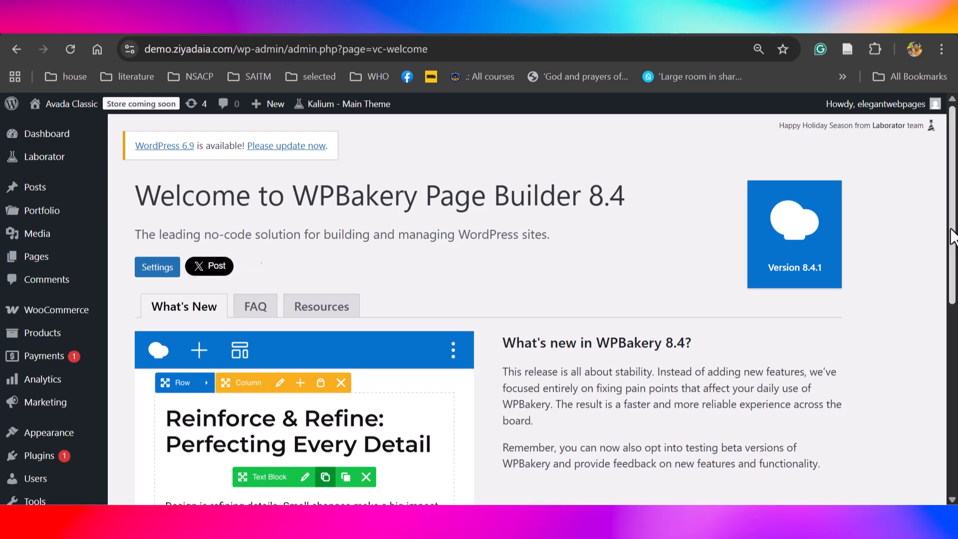
Search the plugin directory for "elementor", then install and activate Elementor Website Builder
{"action": "scroll", "coordinate": [527, 309], "scroll_direction": "down", "scroll_amount": 4}
{"action": "scroll", "coordinate": [527, 309], "scroll_direction": "up", "scroll_amount": 5}
{"action": "scroll", "coordinate": [945, 299], "scroll_direction": "down", "scroll_amount": 3}
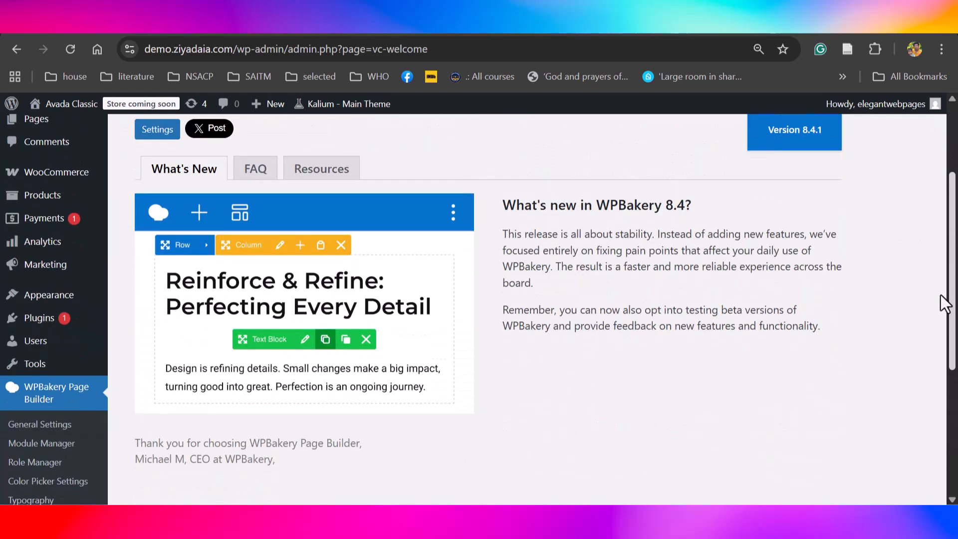
{"action": "left_click_drag", "start_coordinate": [942, 292], "coordinate": [947, 277]}
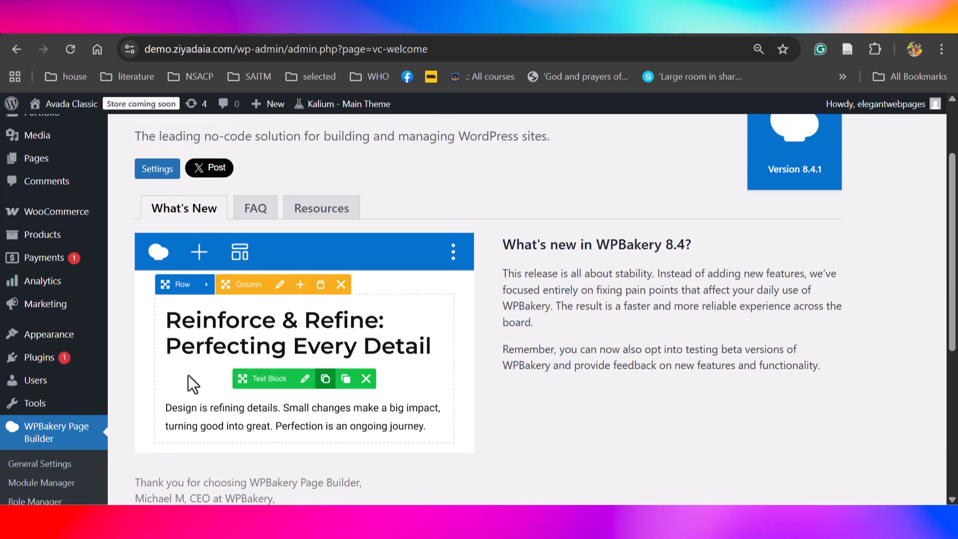
{"action": "mouse_move", "coordinate": [40, 362]}
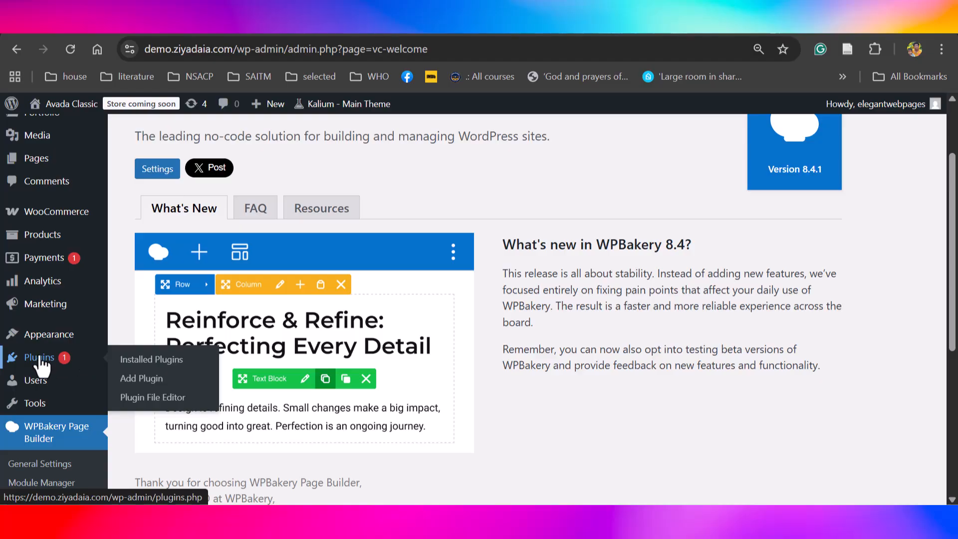
{"action": "left_click", "coordinate": [130, 380]}
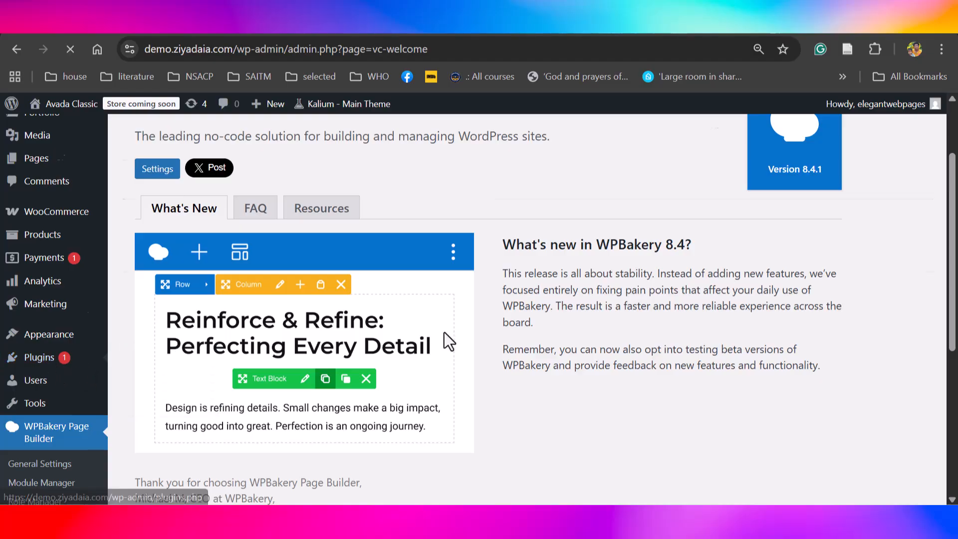
{"action": "left_click", "coordinate": [690, 250]}
{"action": "type", "text": "elementor"}
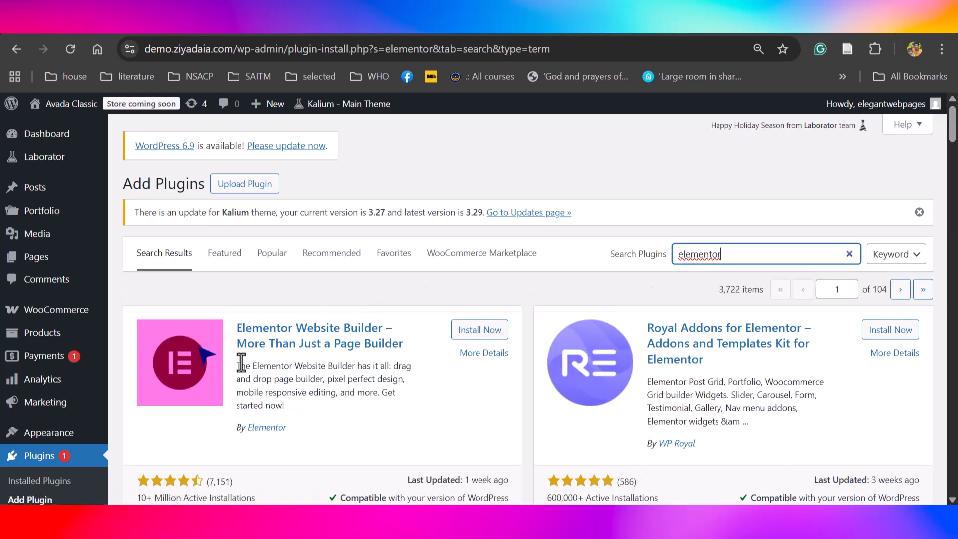
{"action": "left_click", "coordinate": [469, 332]}
{"action": "left_click", "coordinate": [498, 330]}
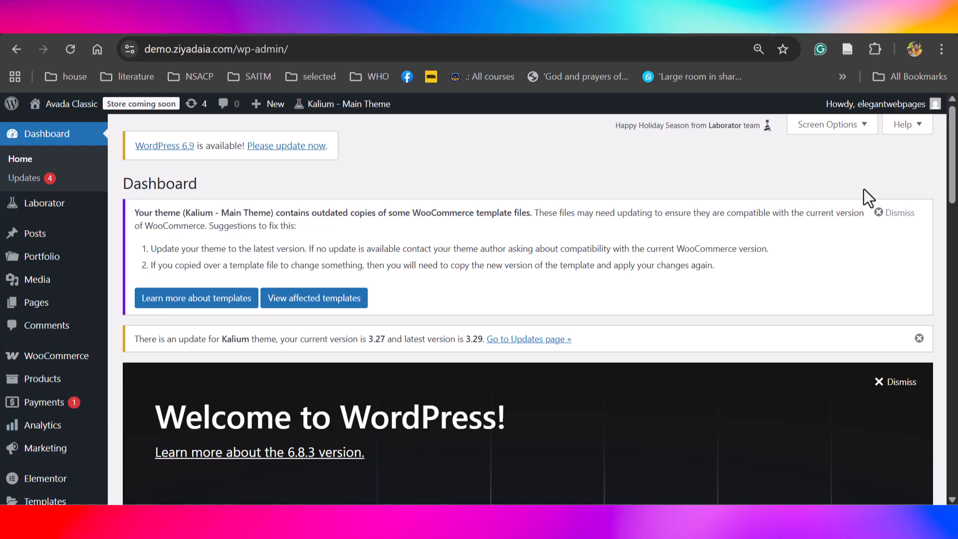
Open the Kalium theme's demo library and bring up the import options for the Main demo
{"action": "left_click_drag", "start_coordinate": [954, 183], "coordinate": [956, 161]}
{"action": "mouse_move", "coordinate": [38, 207]}
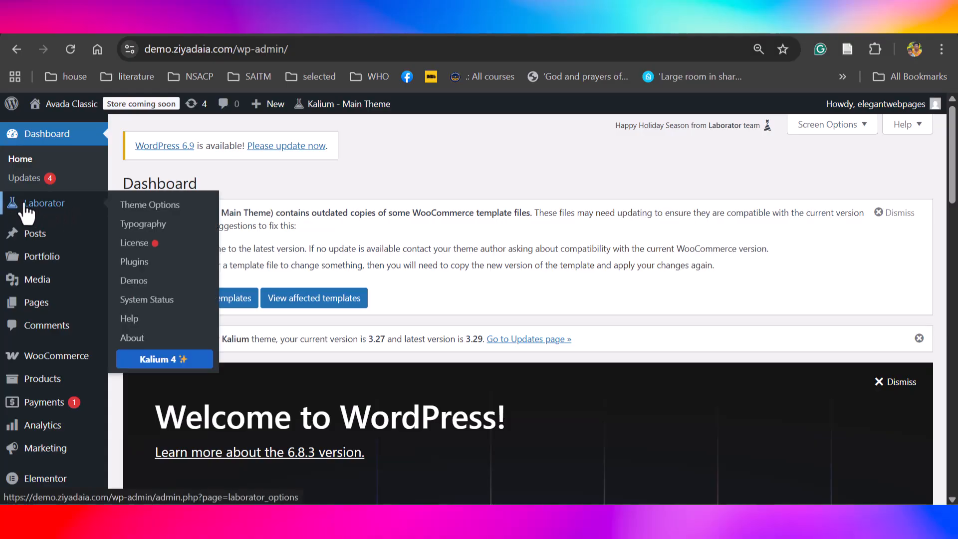
{"action": "left_click", "coordinate": [138, 287]}
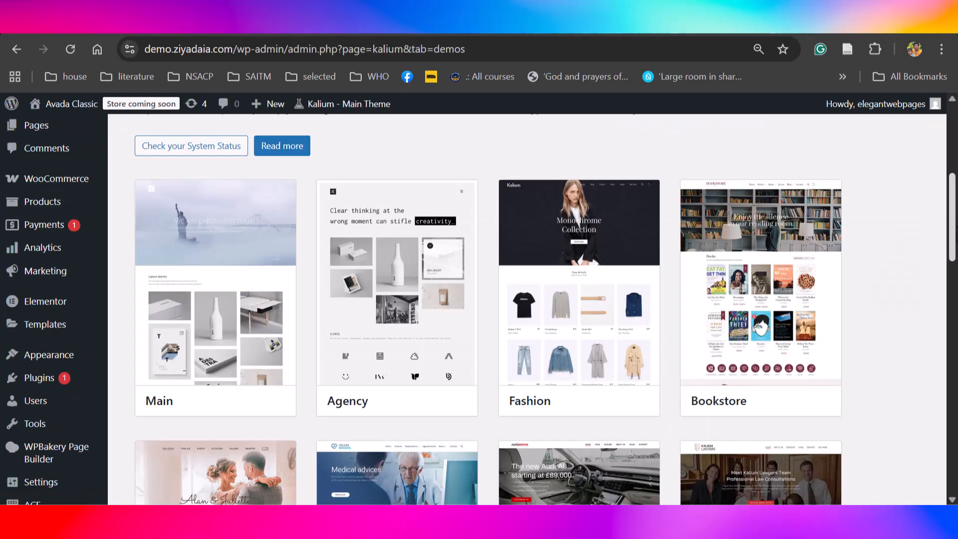
{"action": "mouse_move", "coordinate": [194, 241]}
{"action": "left_click", "coordinate": [194, 397]}
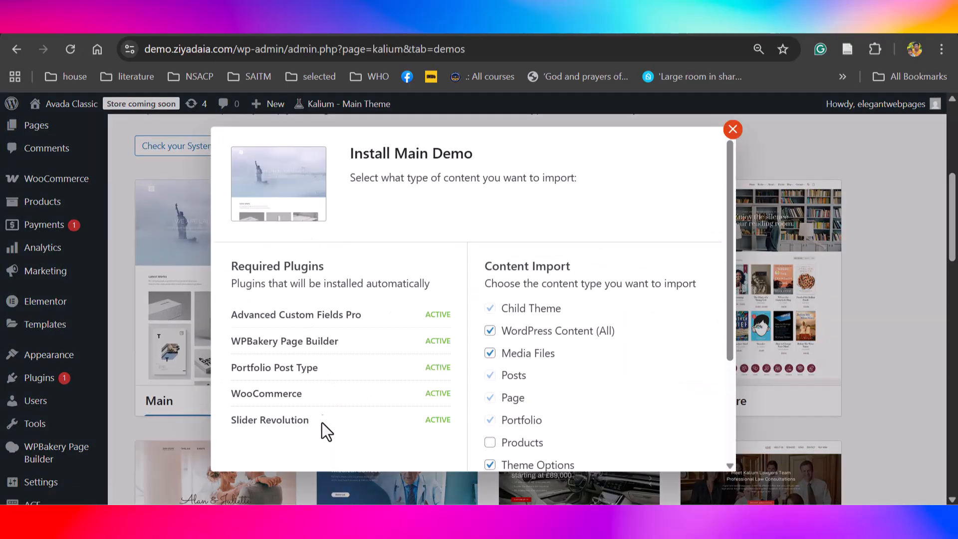
Add Products to the content types and import the Main demo content
{"action": "left_click_drag", "start_coordinate": [729, 229], "coordinate": [734, 272]}
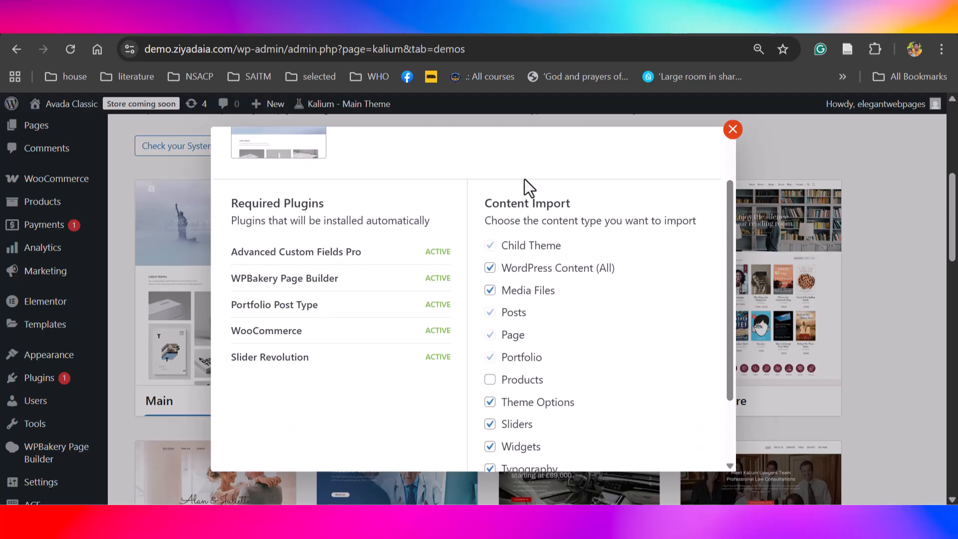
{"action": "left_click", "coordinate": [490, 379]}
{"action": "left_click_drag", "start_coordinate": [730, 350], "coordinate": [729, 442]}
{"action": "left_click", "coordinate": [265, 442]}
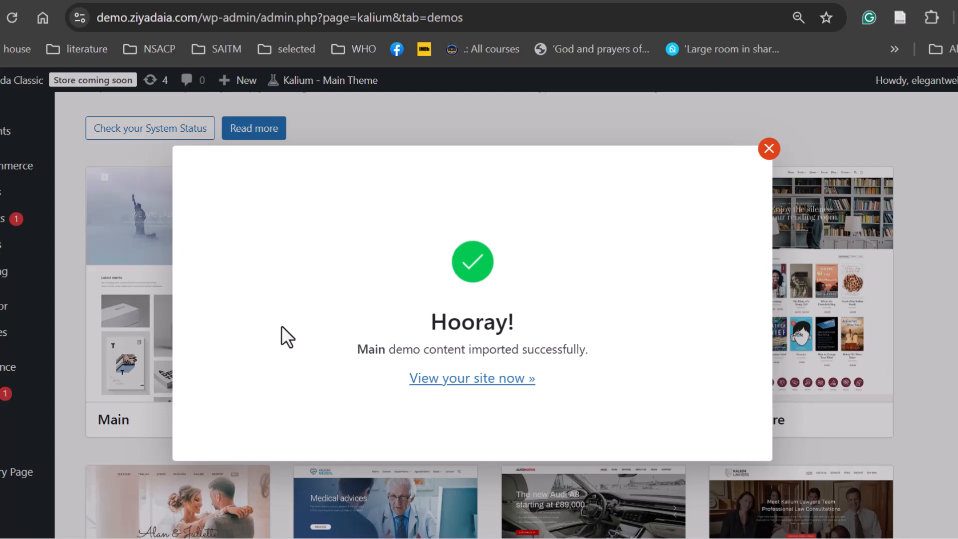
View the site with the imported demo and examine the home page's slider and Latest Works section
{"action": "left_click", "coordinate": [457, 380]}
{"action": "scroll", "coordinate": [479, 314], "scroll_direction": "down", "scroll_amount": 10}
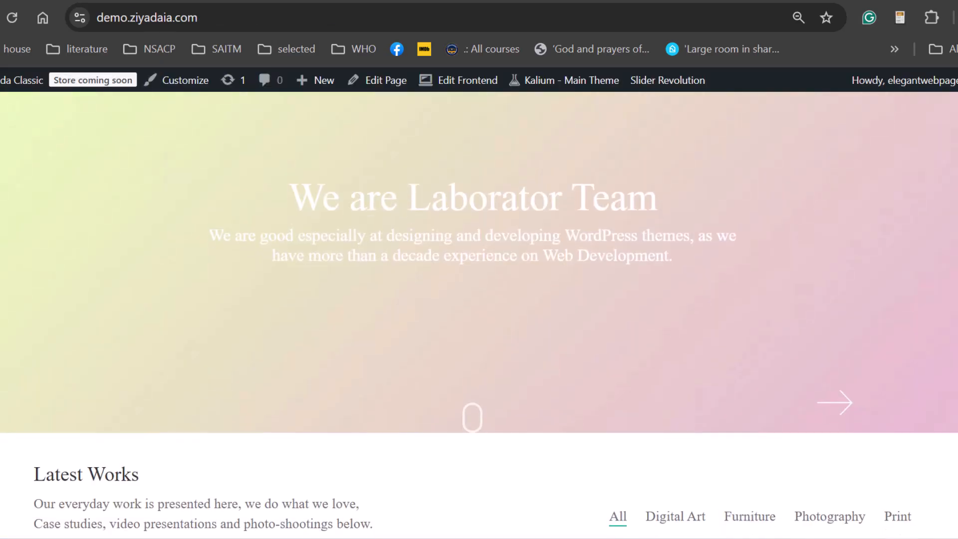
{"action": "scroll", "coordinate": [479, 315], "scroll_direction": "down", "scroll_amount": 10}
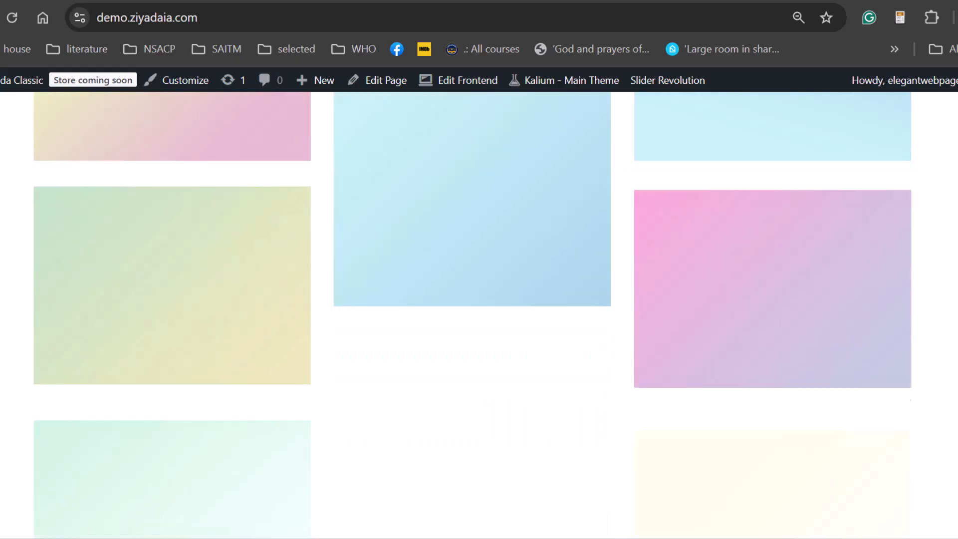
{"action": "scroll", "coordinate": [479, 315], "scroll_direction": "up", "scroll_amount": 10}
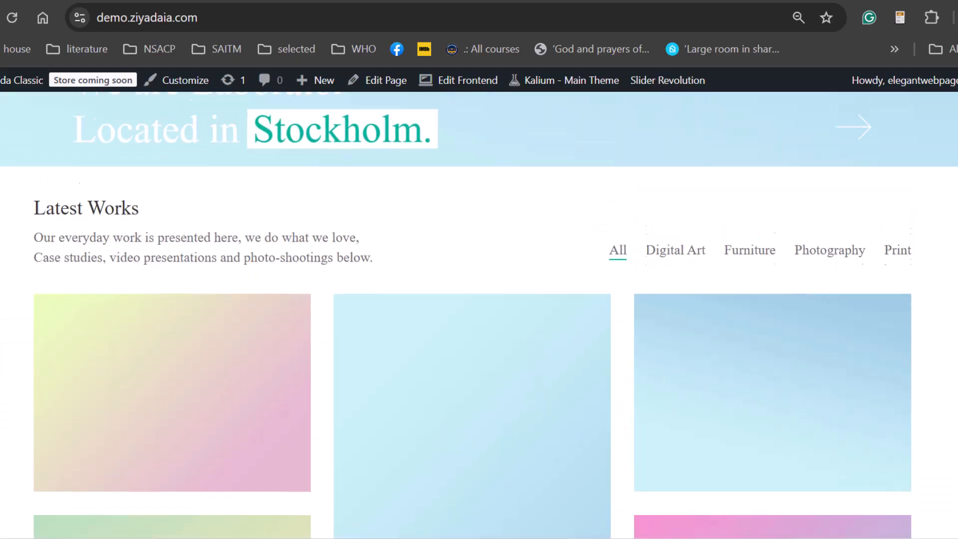
{"action": "scroll", "coordinate": [479, 314], "scroll_direction": "down", "scroll_amount": 3}
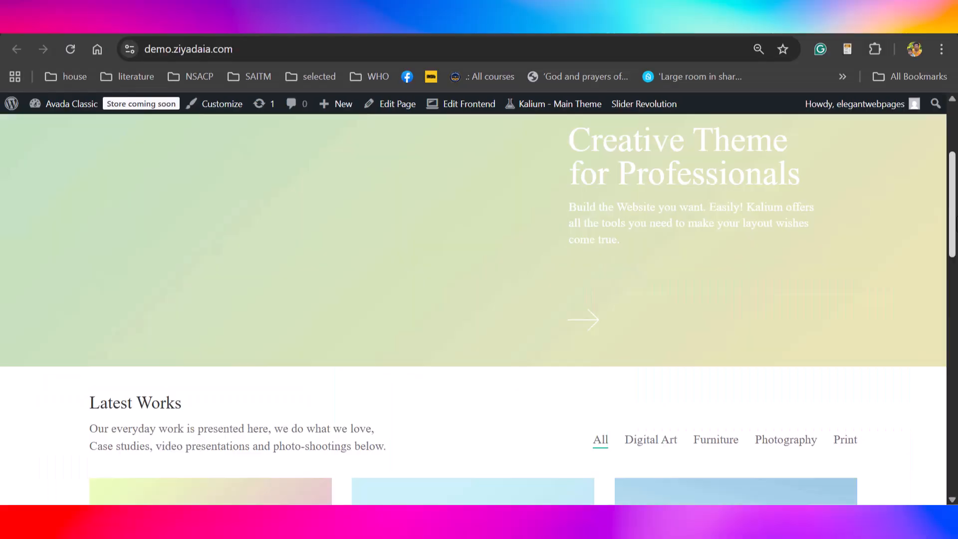
{"action": "scroll", "coordinate": [658, 285], "scroll_direction": "down", "scroll_amount": 3}
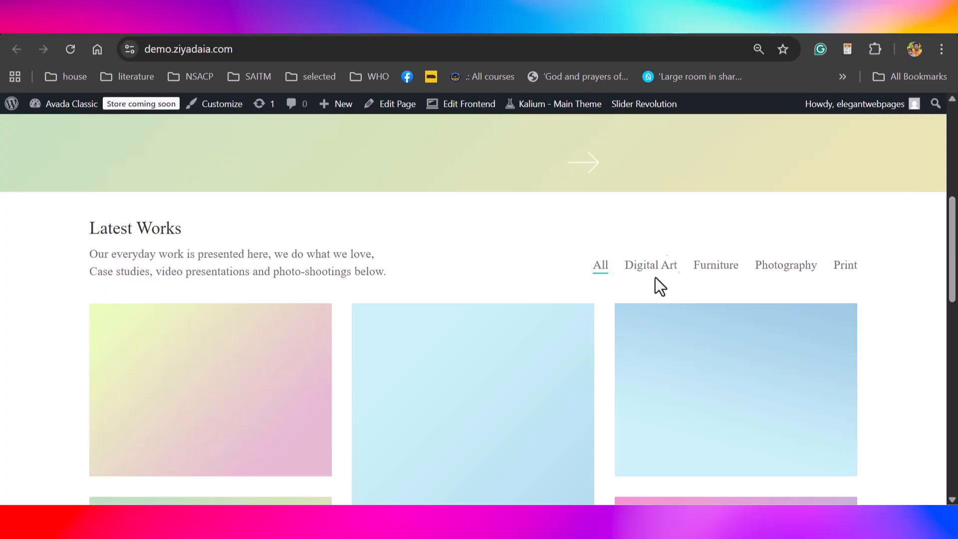
{"action": "scroll", "coordinate": [639, 239], "scroll_direction": "up", "scroll_amount": 5}
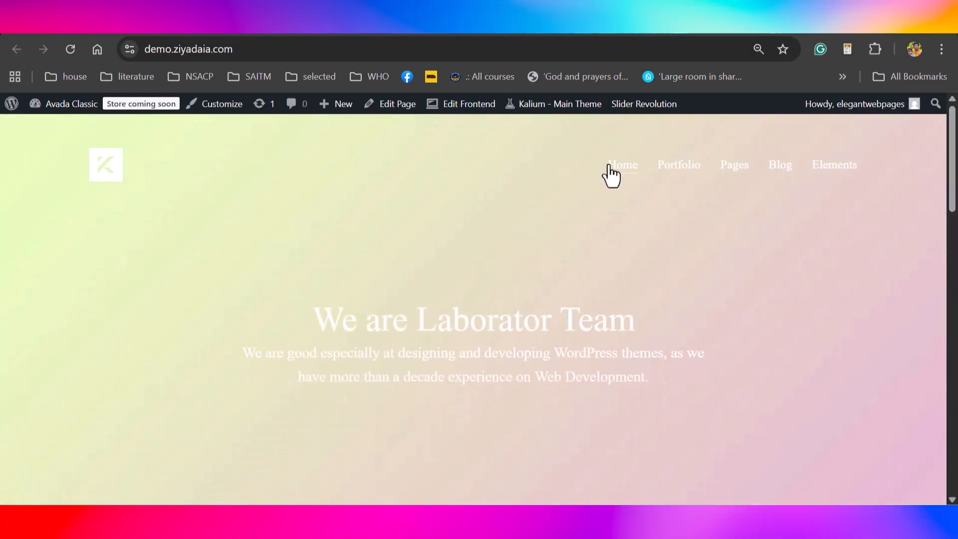
Open the site's Portfolio page and look through its project grid
{"action": "left_click", "coordinate": [678, 170]}
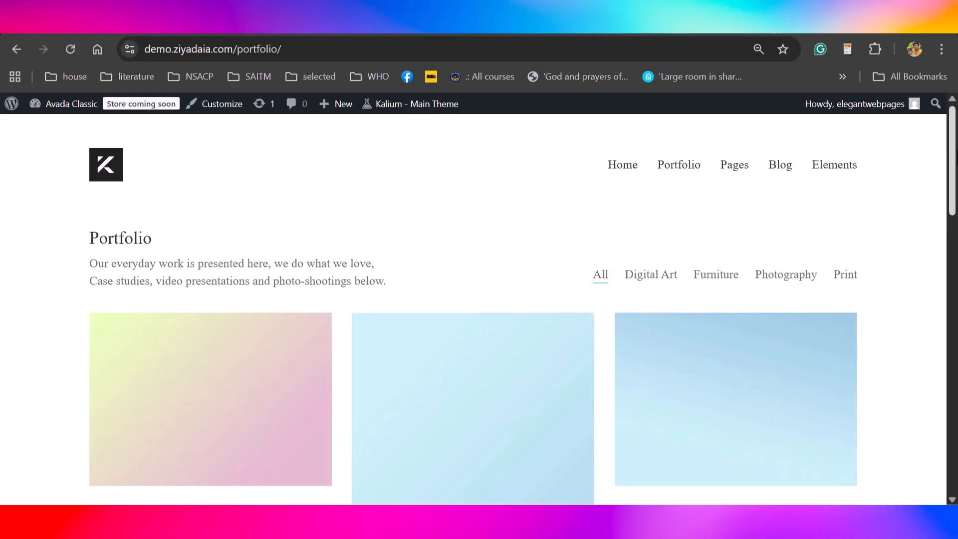
{"action": "scroll", "coordinate": [473, 295], "scroll_direction": "down", "scroll_amount": 9}
{"action": "scroll", "coordinate": [473, 294], "scroll_direction": "up", "scroll_amount": 10}
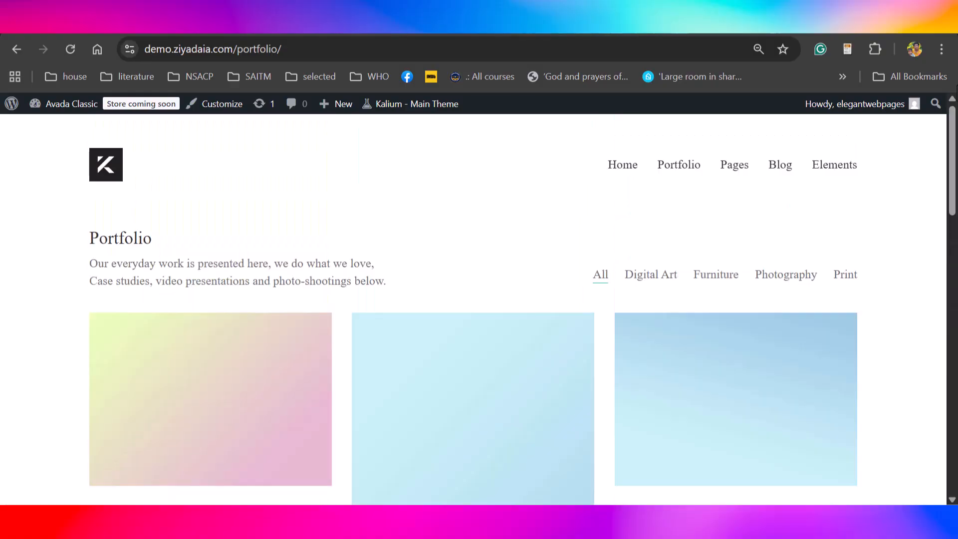
Return to the site's home page and check the submenus in its main navigation
{"action": "mouse_move", "coordinate": [736, 187]}
{"action": "mouse_move", "coordinate": [733, 170]}
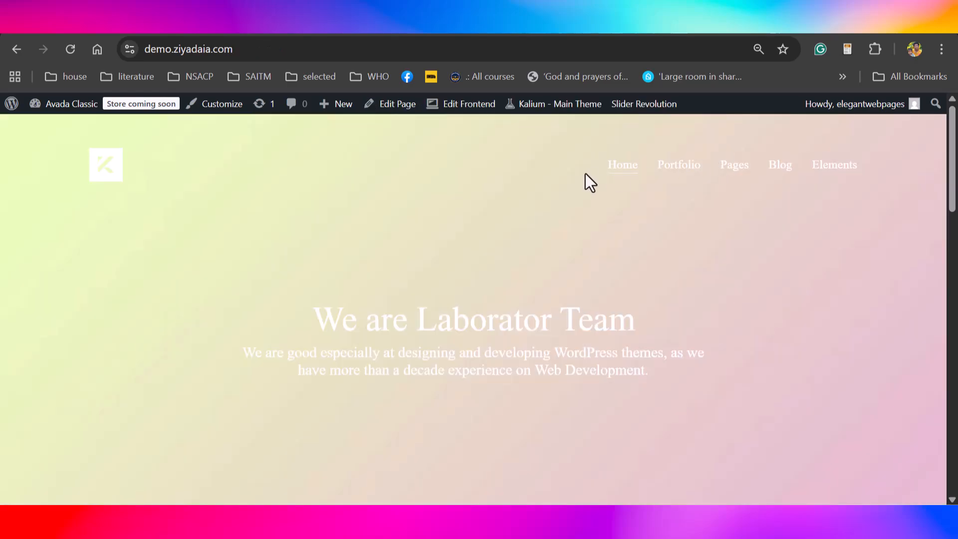
{"action": "mouse_move", "coordinate": [668, 173]}
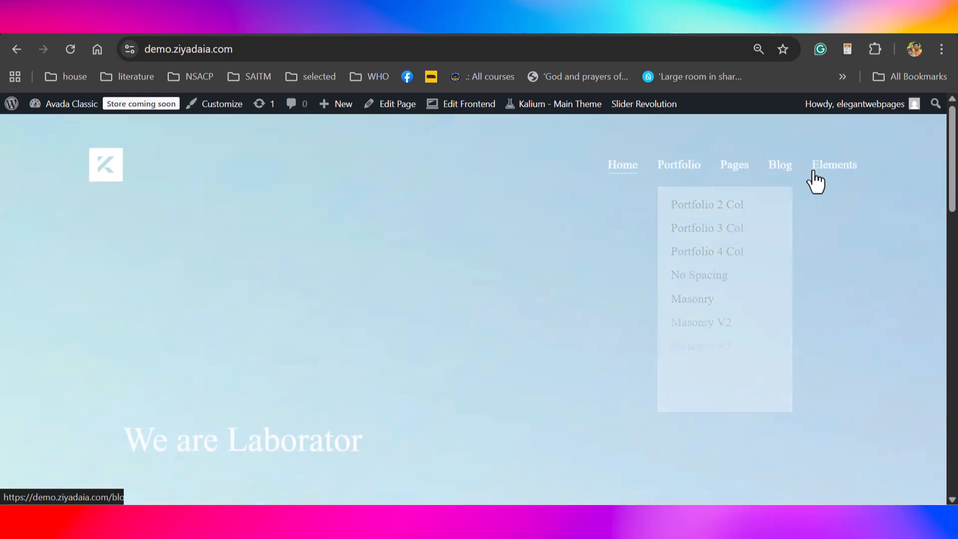
Go to the site's dashboard, open the Laborator theme options, and review the Branding settings
{"action": "mouse_move", "coordinate": [49, 103]}
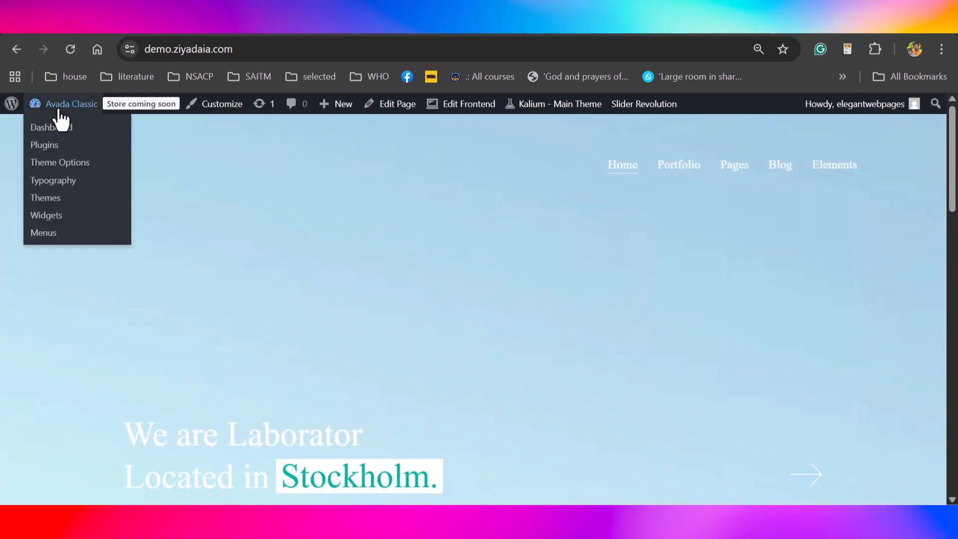
{"action": "left_click", "coordinate": [46, 131]}
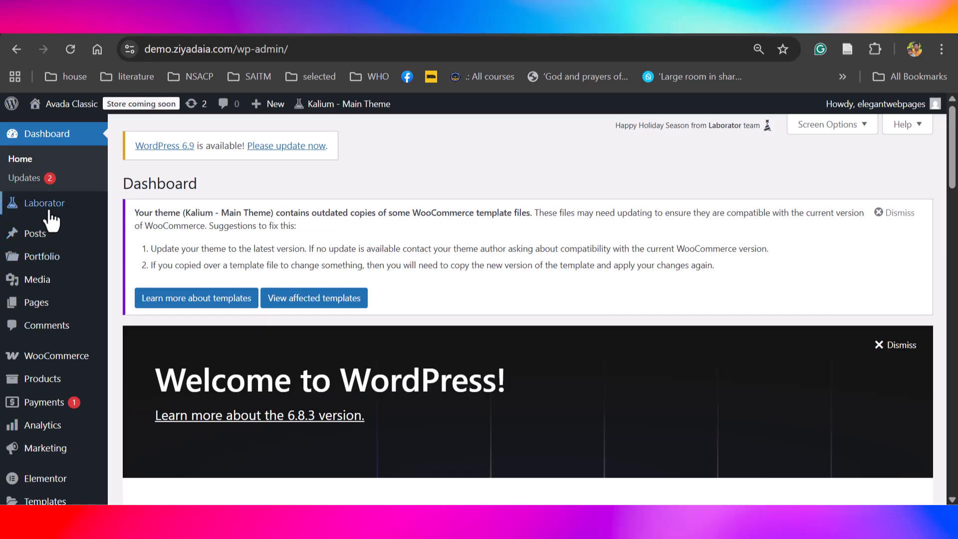
{"action": "mouse_move", "coordinate": [48, 212]}
{"action": "left_click", "coordinate": [146, 209]}
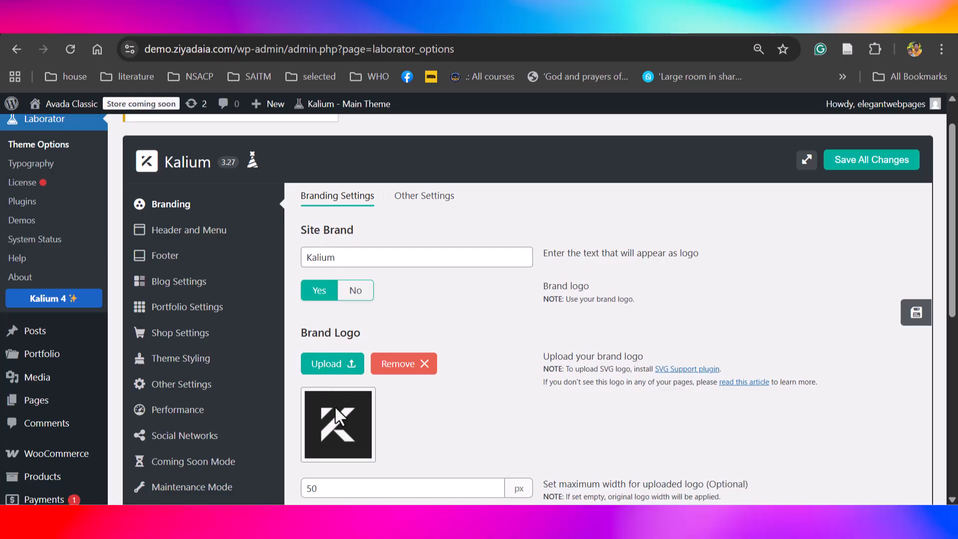
{"action": "scroll", "coordinate": [335, 414], "scroll_direction": "down", "scroll_amount": 3}
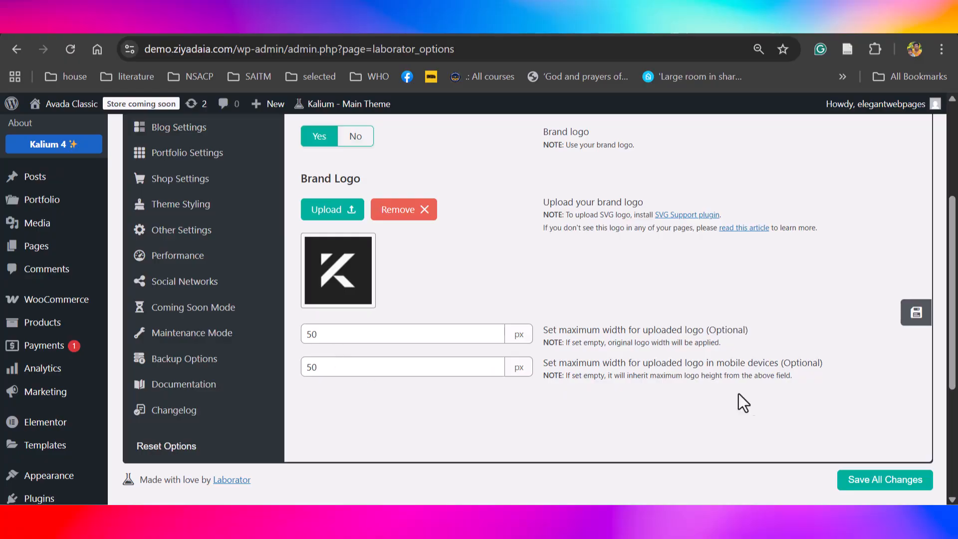
{"action": "scroll", "coordinate": [874, 301], "scroll_direction": "up", "scroll_amount": 3}
Enable the top header bar in the Header and Menu settings and look through its options
{"action": "left_click", "coordinate": [197, 227]}
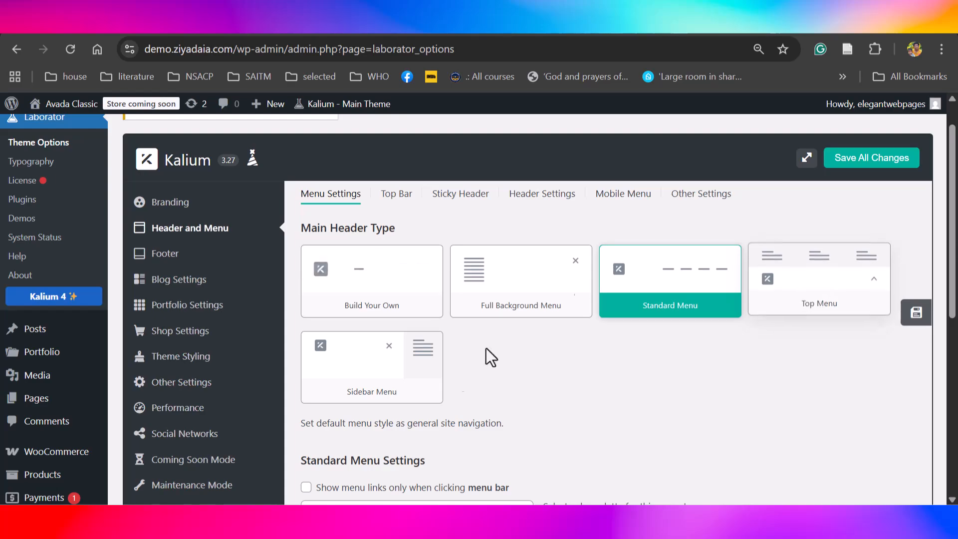
{"action": "left_click", "coordinate": [393, 194]}
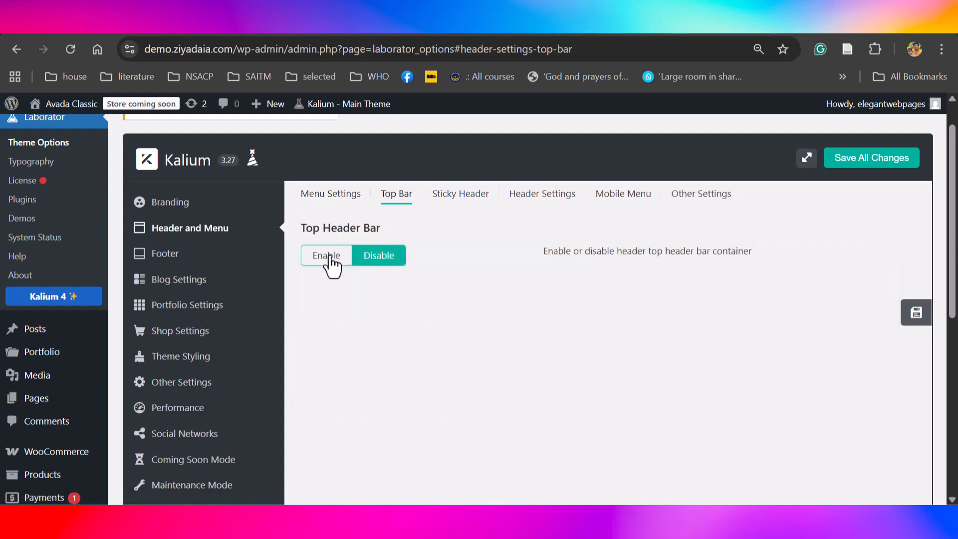
{"action": "left_click", "coordinate": [328, 258]}
{"action": "scroll", "coordinate": [331, 264], "scroll_direction": "down", "scroll_amount": 8}
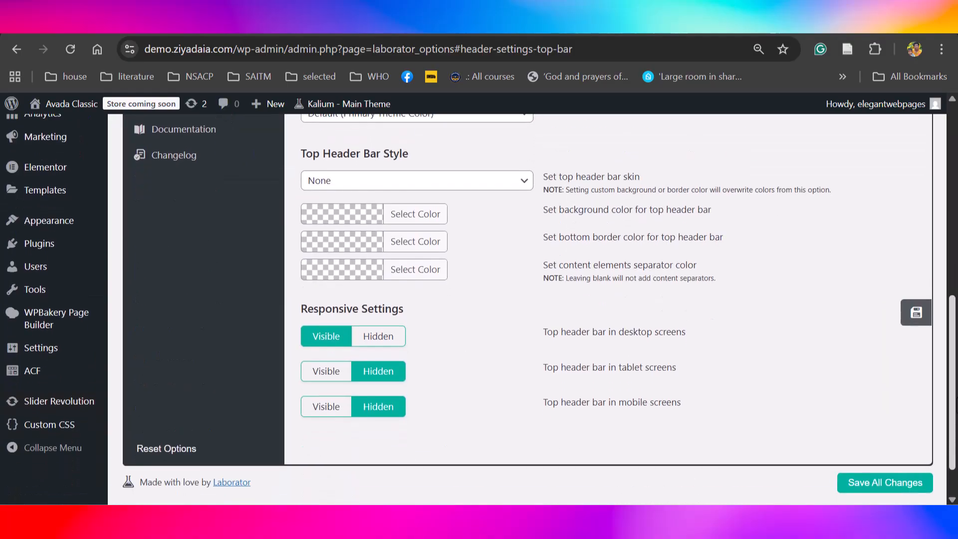
{"action": "scroll", "coordinate": [610, 198], "scroll_direction": "up", "scroll_amount": 10}
{"action": "scroll", "coordinate": [610, 197], "scroll_direction": "down", "scroll_amount": 1}
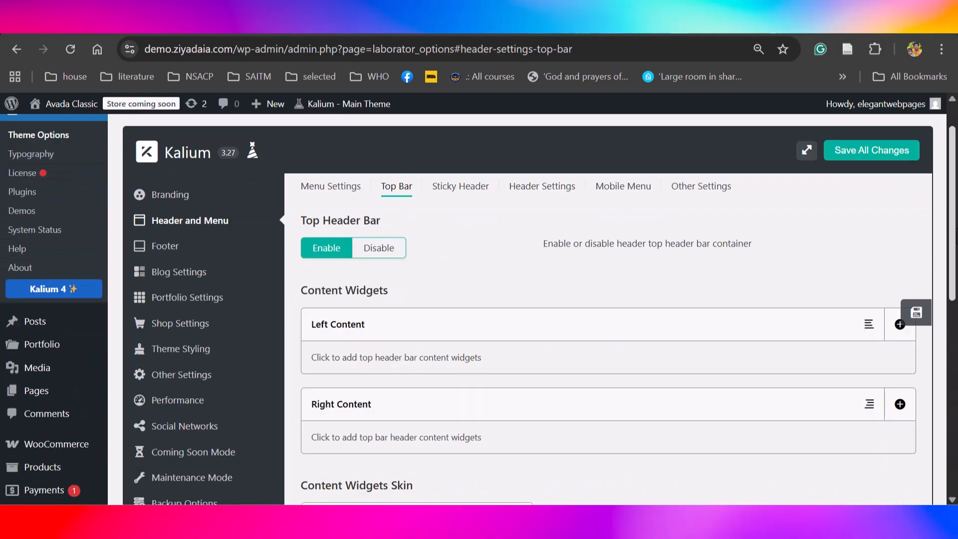
Open the Sticky Header settings and check on the site's home page how the header behaves during scrolling
{"action": "left_click", "coordinate": [446, 188]}
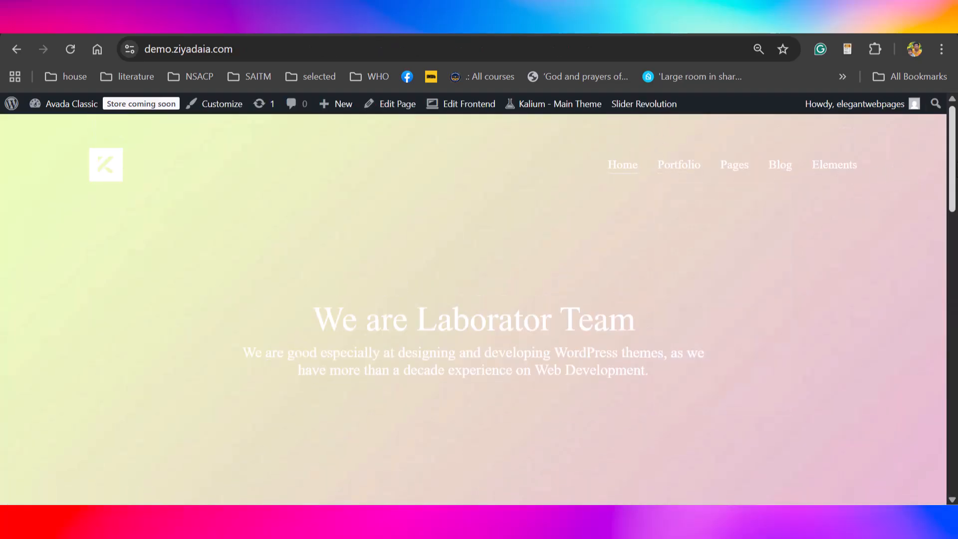
{"action": "scroll", "coordinate": [473, 310], "scroll_direction": "down", "scroll_amount": 10}
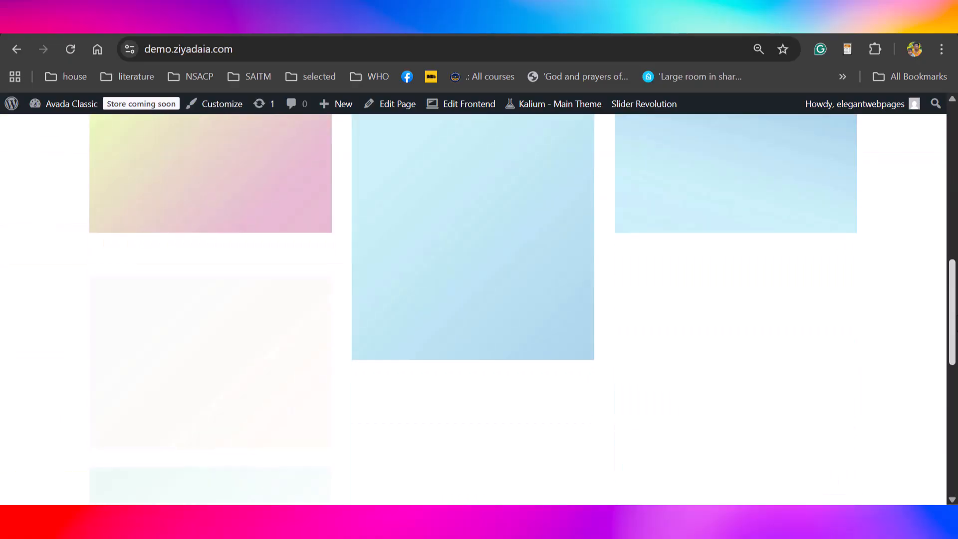
{"action": "scroll", "coordinate": [473, 310], "scroll_direction": "down", "scroll_amount": 5}
{"action": "scroll", "coordinate": [473, 309], "scroll_direction": "up", "scroll_amount": 20}
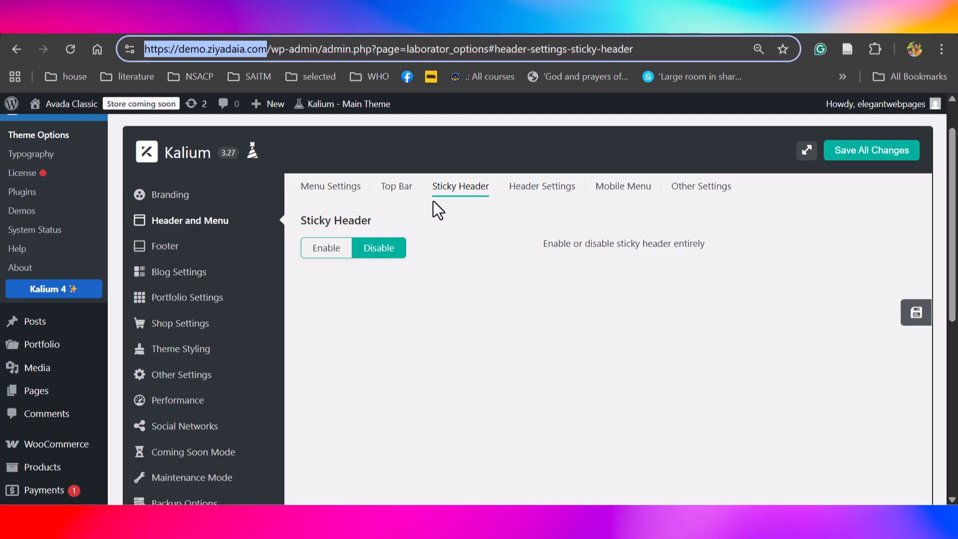
Enable the sticky header, save all changes, and check the header on the reloaded home page
{"action": "left_click", "coordinate": [326, 248]}
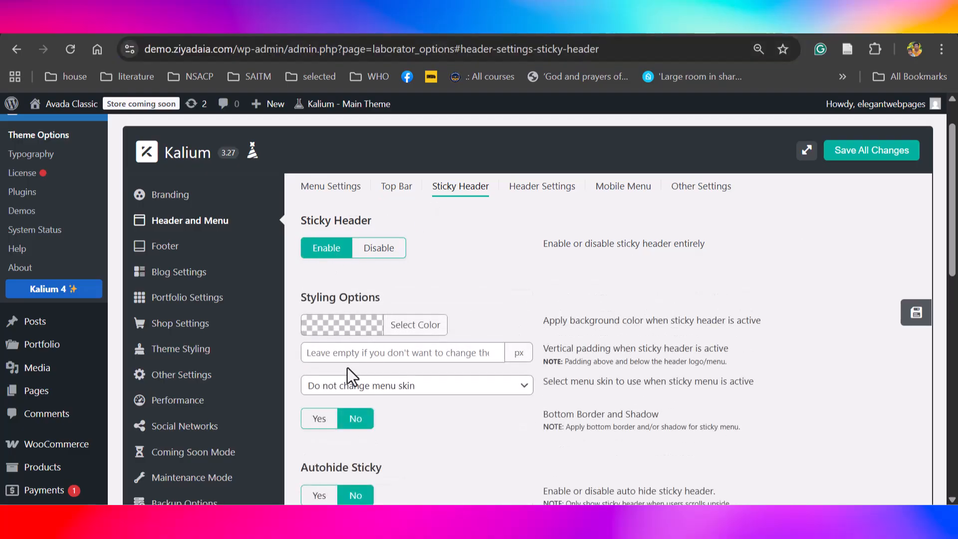
{"action": "left_click_drag", "start_coordinate": [953, 244], "coordinate": [953, 464]}
{"action": "left_click", "coordinate": [872, 433]}
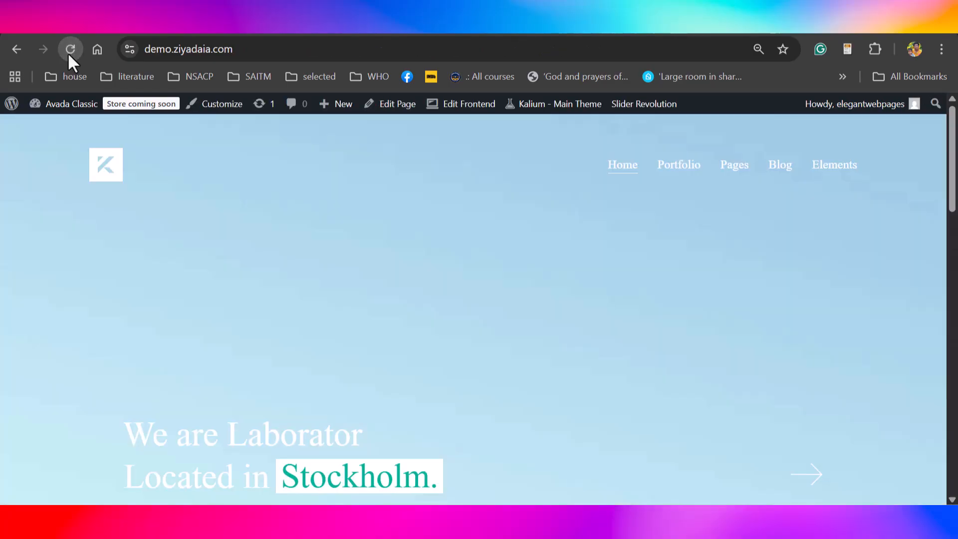
{"action": "left_click", "coordinate": [71, 49]}
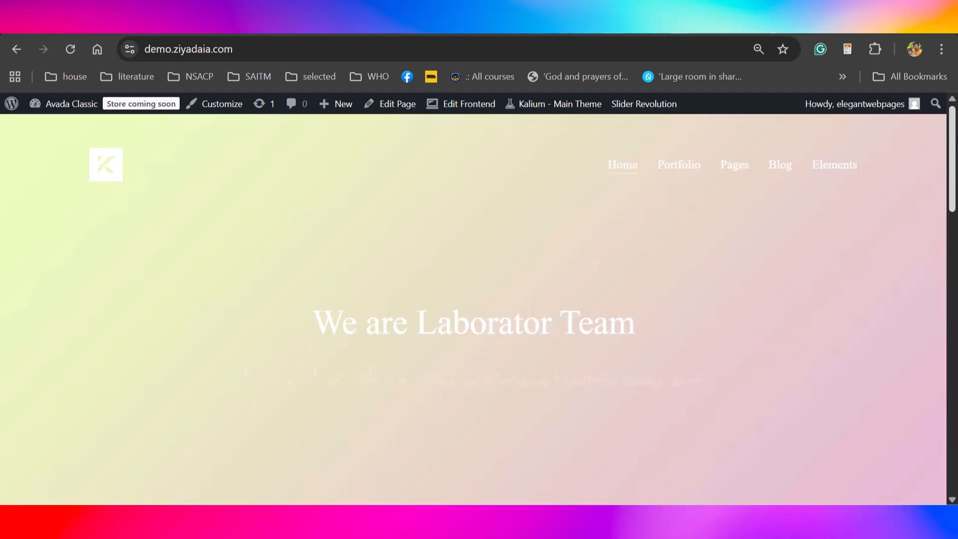
{"action": "mouse_move", "coordinate": [688, 174]}
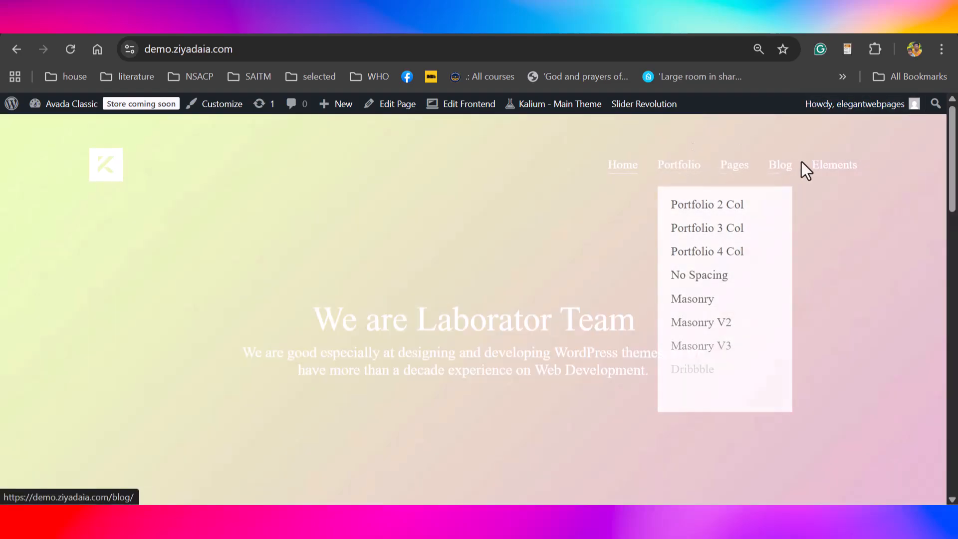
{"action": "mouse_move", "coordinate": [953, 161]}
{"action": "left_mouse_down"}
{"action": "mouse_move", "coordinate": [953, 426]}
{"action": "mouse_move", "coordinate": [953, 160]}
{"action": "left_mouse_up"}
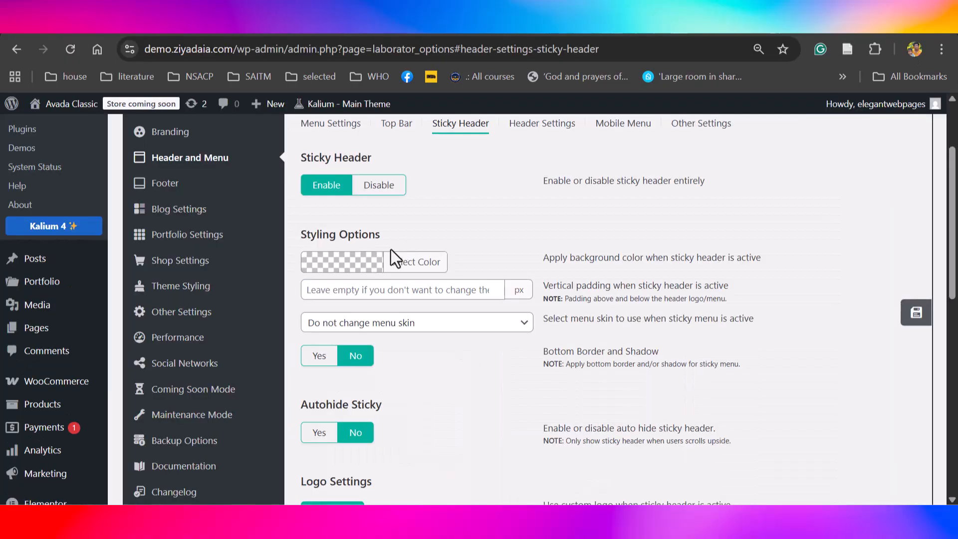
Set the sticky header's background color to blue, save all changes, and check it on the reloaded home page
{"action": "left_click", "coordinate": [399, 264]}
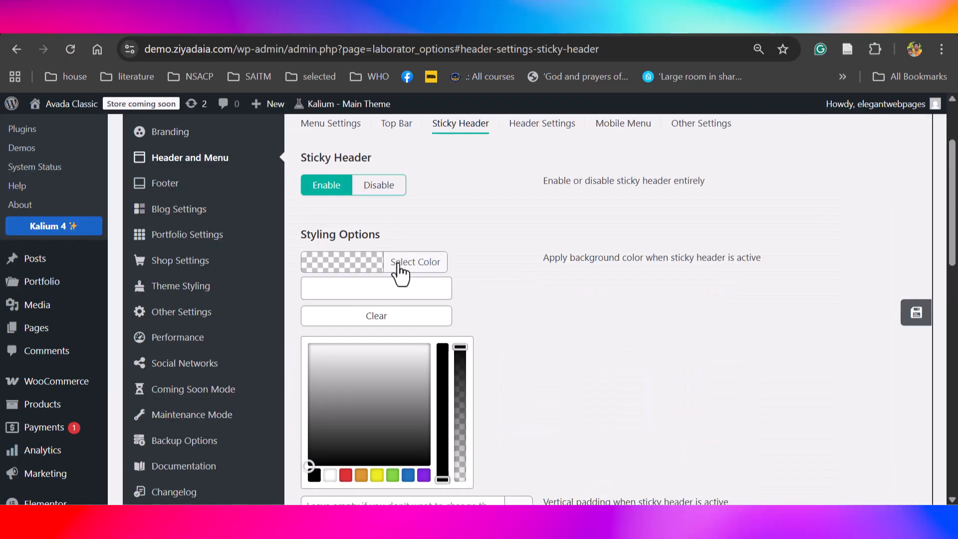
{"action": "left_click", "coordinate": [409, 475]}
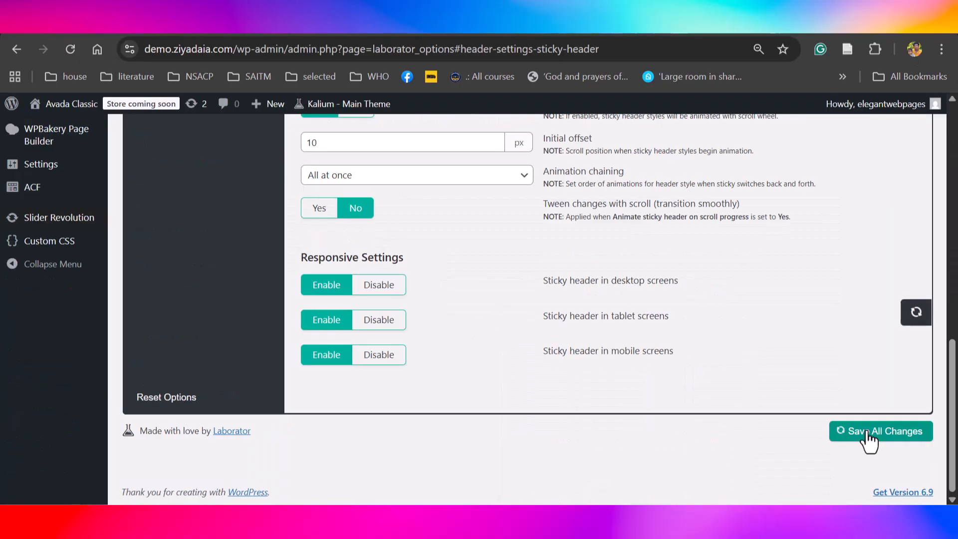
{"action": "left_click", "coordinate": [855, 431]}
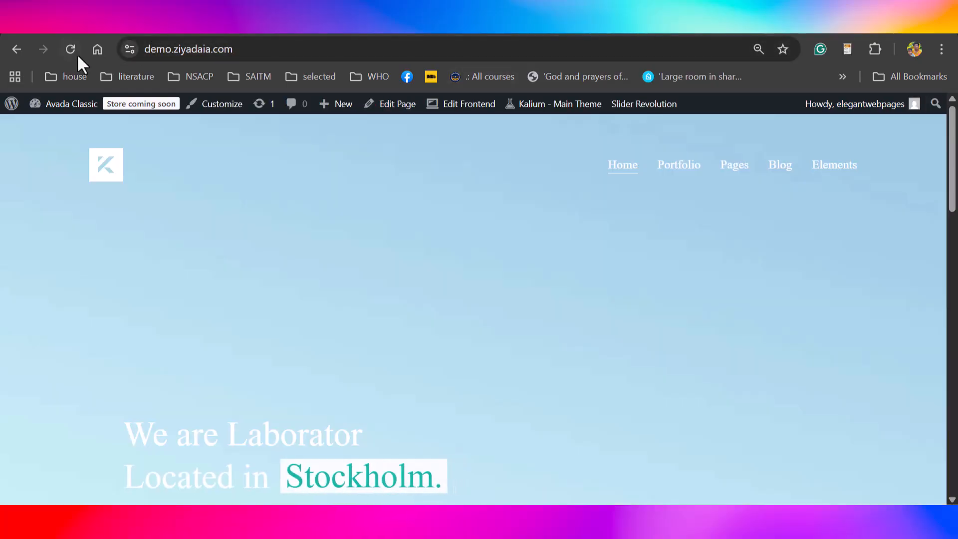
{"action": "left_click", "coordinate": [72, 53]}
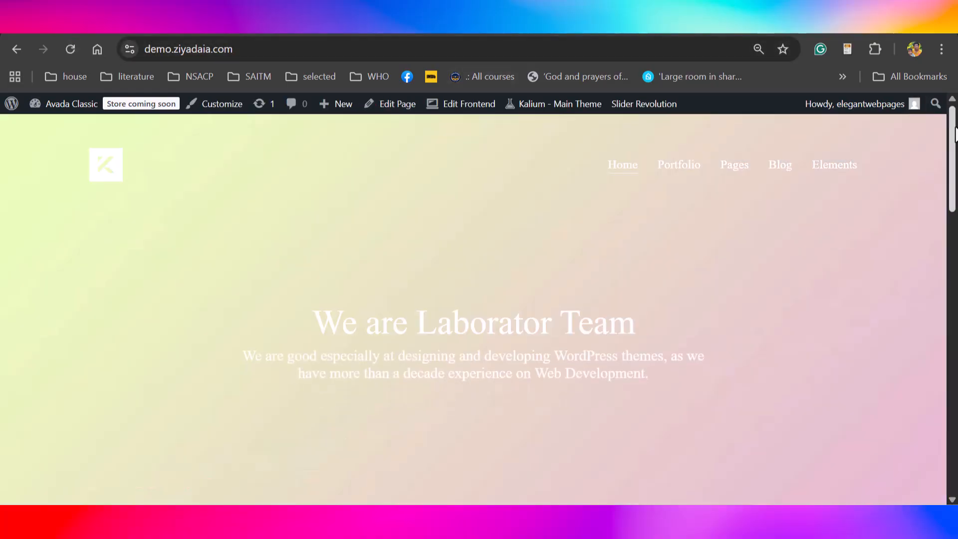
{"action": "left_click_drag", "start_coordinate": [953, 132], "coordinate": [956, 94]}
{"action": "scroll", "coordinate": [754, 118], "scroll_direction": "down", "scroll_amount": 5}
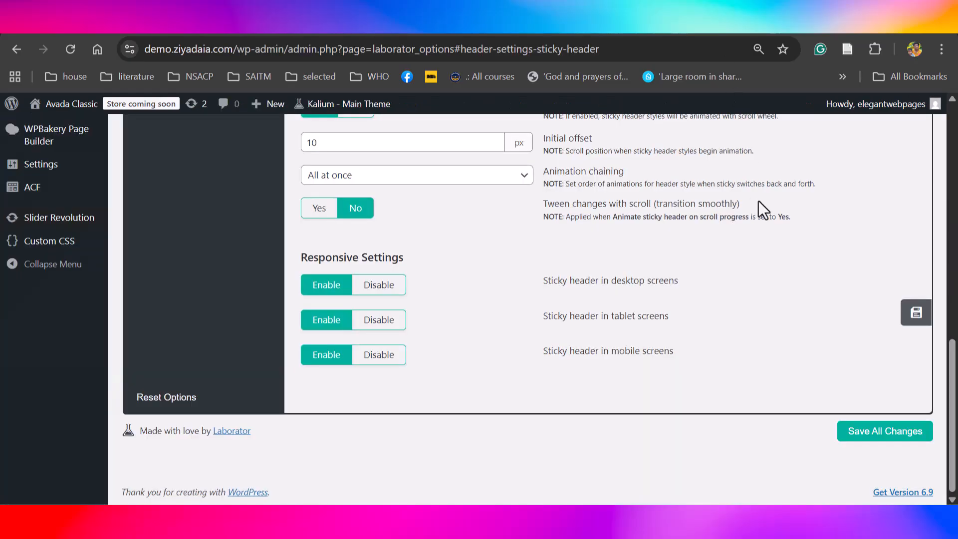
Review the remaining sticky header options, and open the site's menu editor to look through the Main Menu structure
{"action": "scroll", "coordinate": [252, 259], "scroll_direction": "up", "scroll_amount": 15}
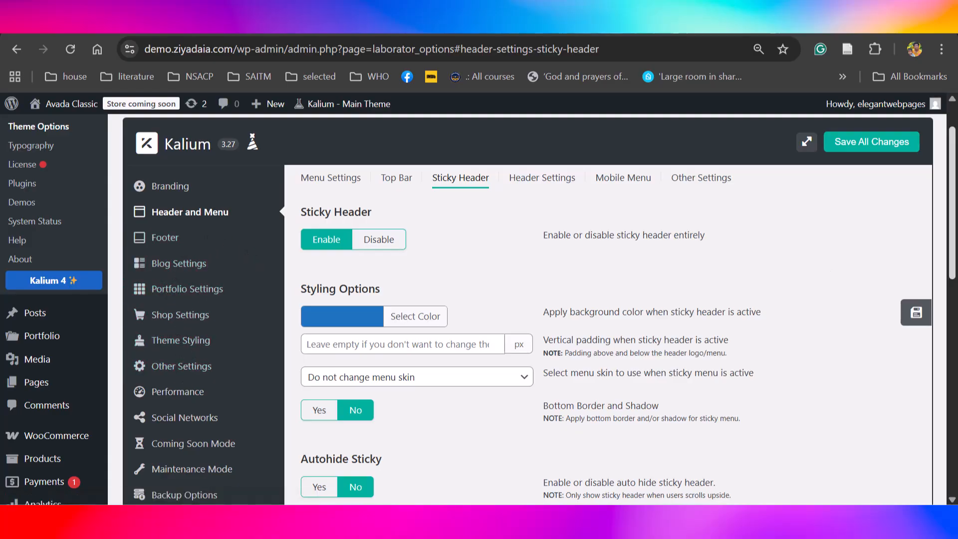
{"action": "scroll", "coordinate": [527, 310], "scroll_direction": "up", "scroll_amount": 3}
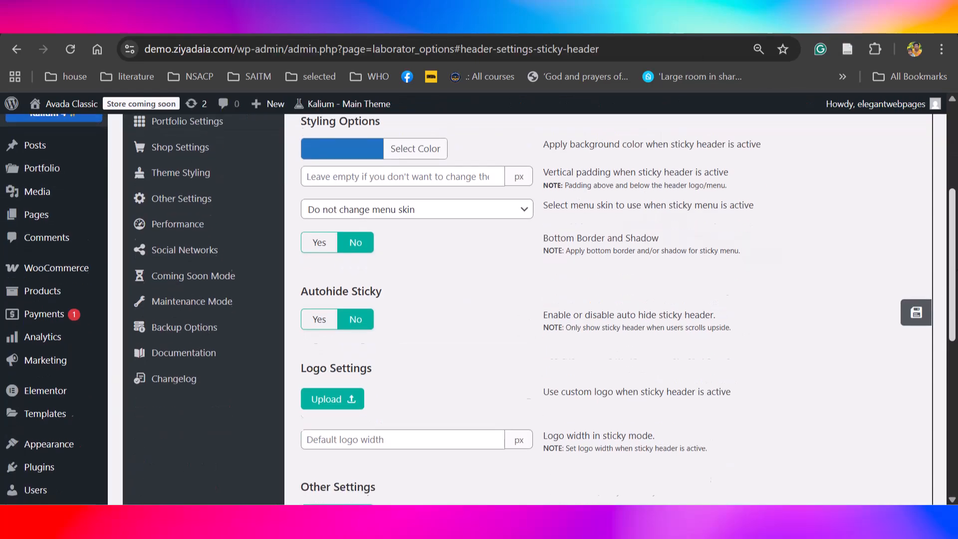
{"action": "mouse_move", "coordinate": [35, 349]}
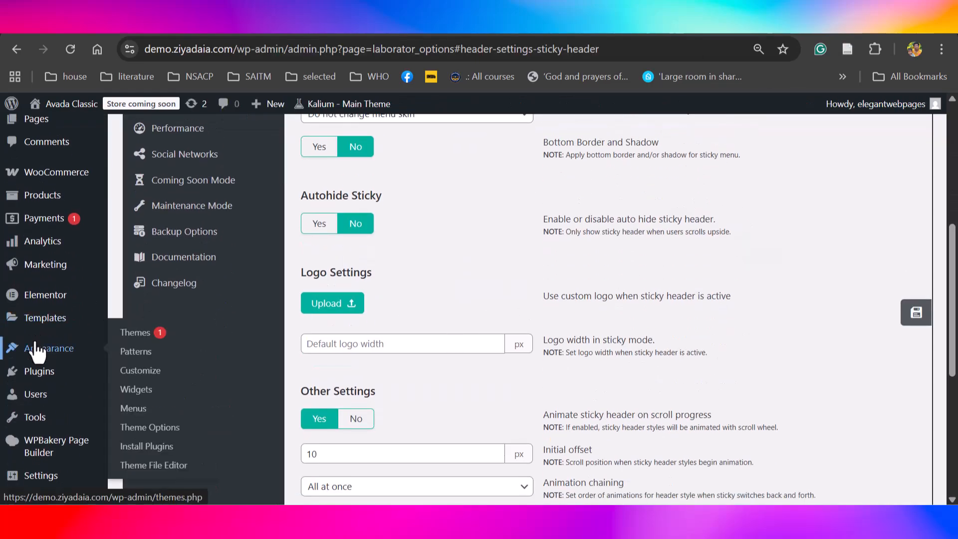
{"action": "left_click", "coordinate": [131, 408]}
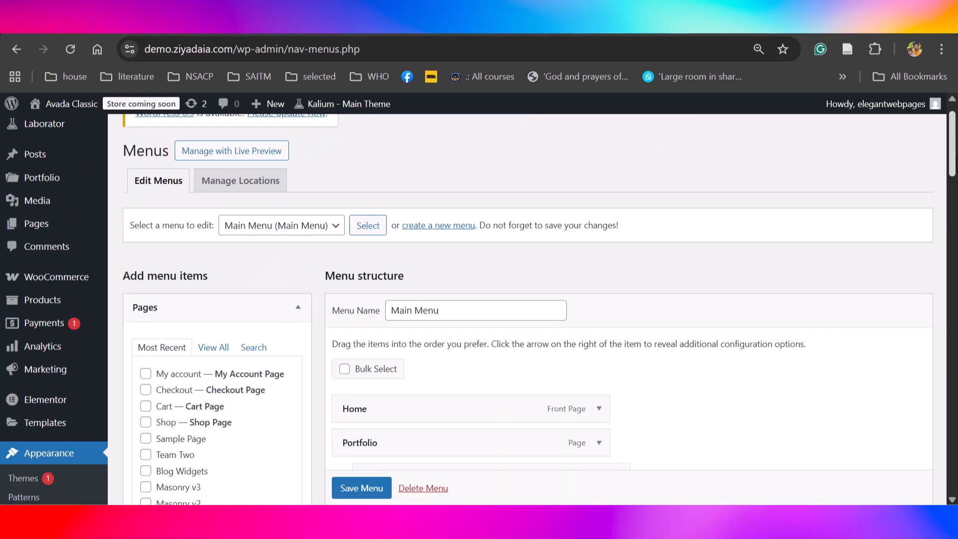
{"action": "left_click", "coordinate": [333, 232]}
{"action": "left_click", "coordinate": [332, 232]}
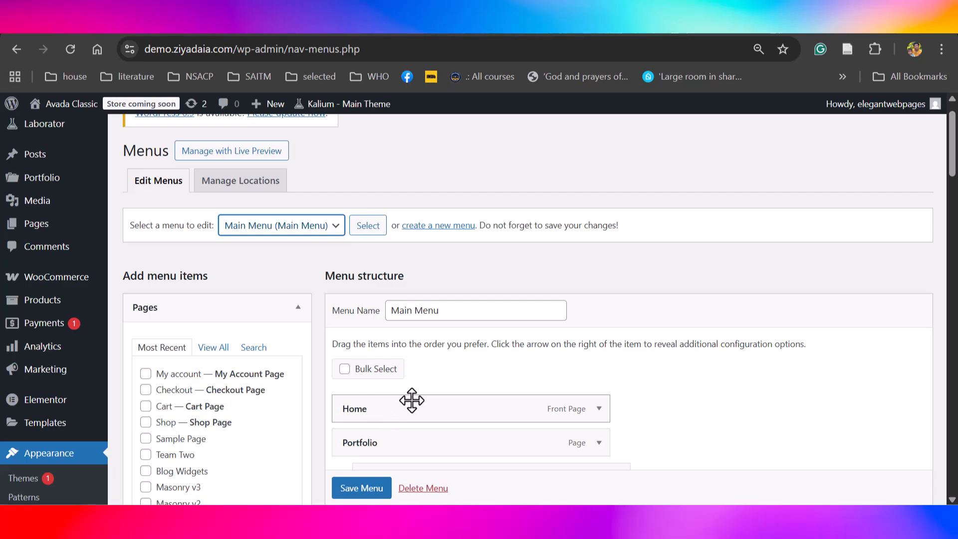
{"action": "scroll", "coordinate": [458, 224], "scroll_direction": "down", "scroll_amount": 5}
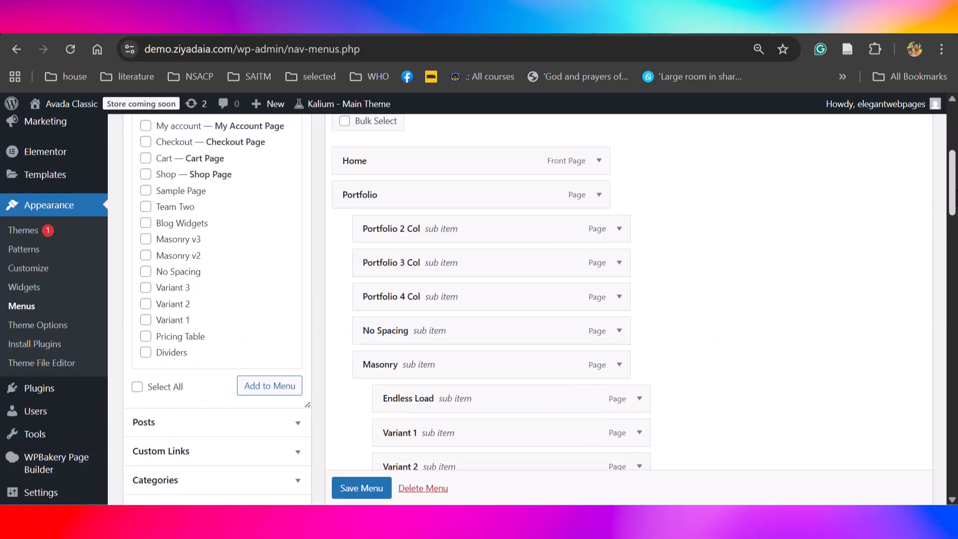
{"action": "scroll", "coordinate": [471, 332], "scroll_direction": "down", "scroll_amount": 11}
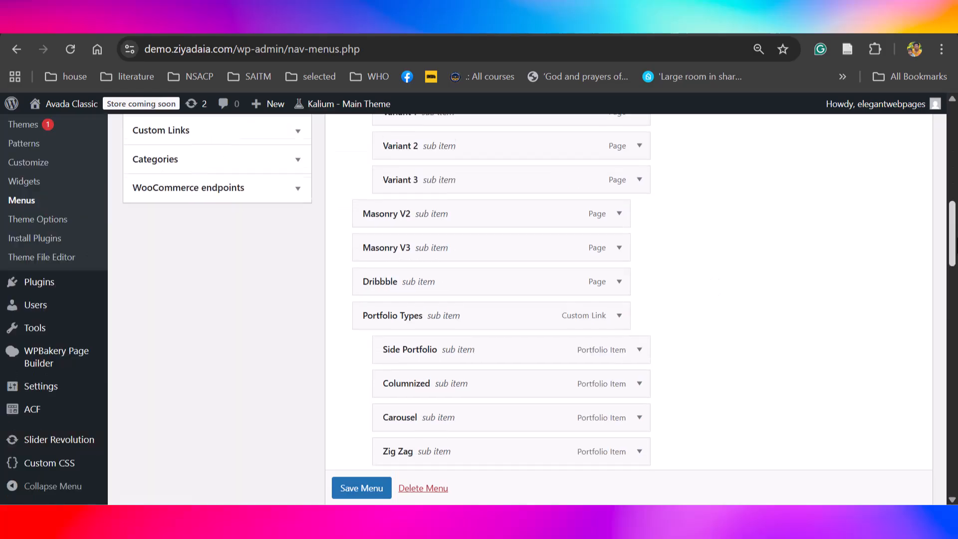
{"action": "left_click_drag", "start_coordinate": [956, 272], "coordinate": [956, 184]}
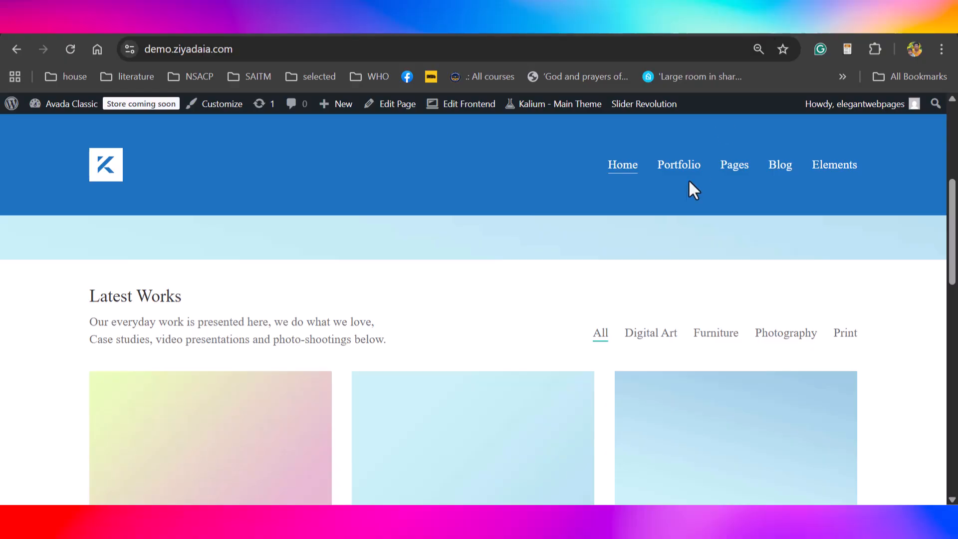
View the Portfolio 3 Col and Masonry V2 pages on the site through its Portfolio navigation
{"action": "mouse_move", "coordinate": [677, 174]}
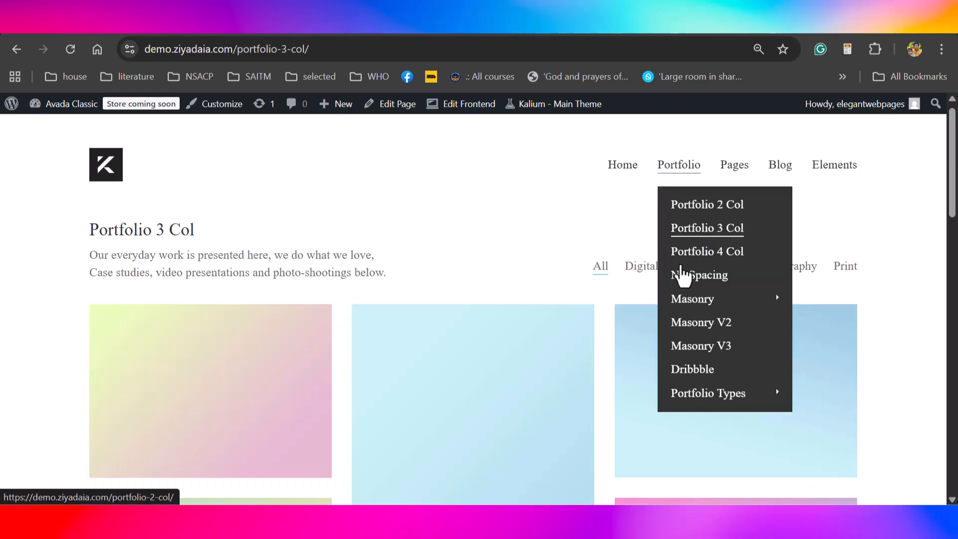
{"action": "left_click", "coordinate": [705, 323]}
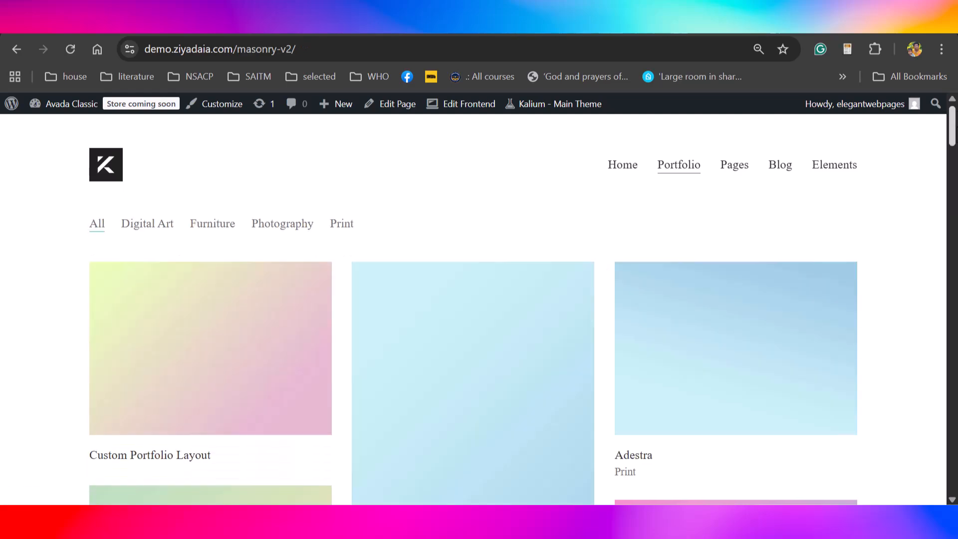
{"action": "mouse_move", "coordinate": [678, 171]}
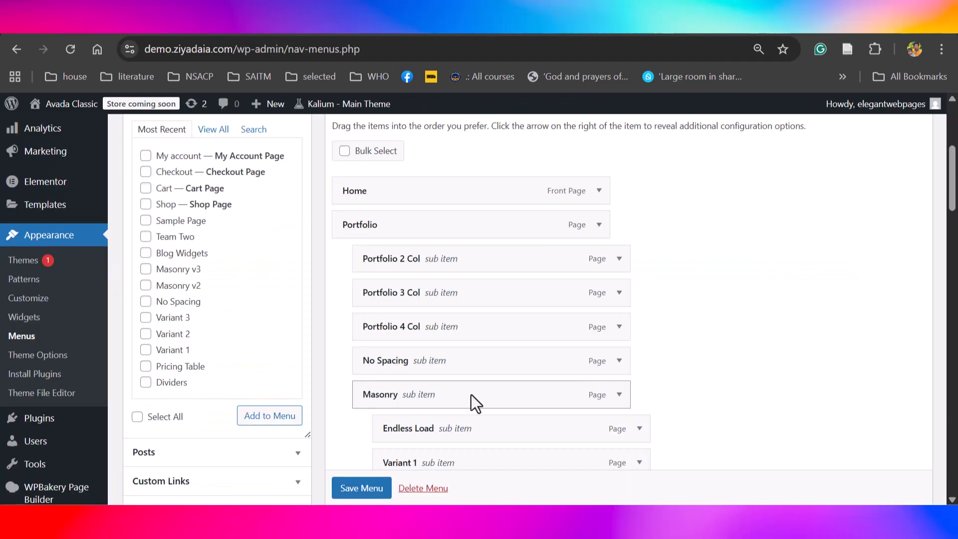
Move the Masonry item with its sub items out of Portfolio to the top level, between Home and Portfolio
{"action": "left_click_drag", "start_coordinate": [463, 394], "coordinate": [442, 220]}
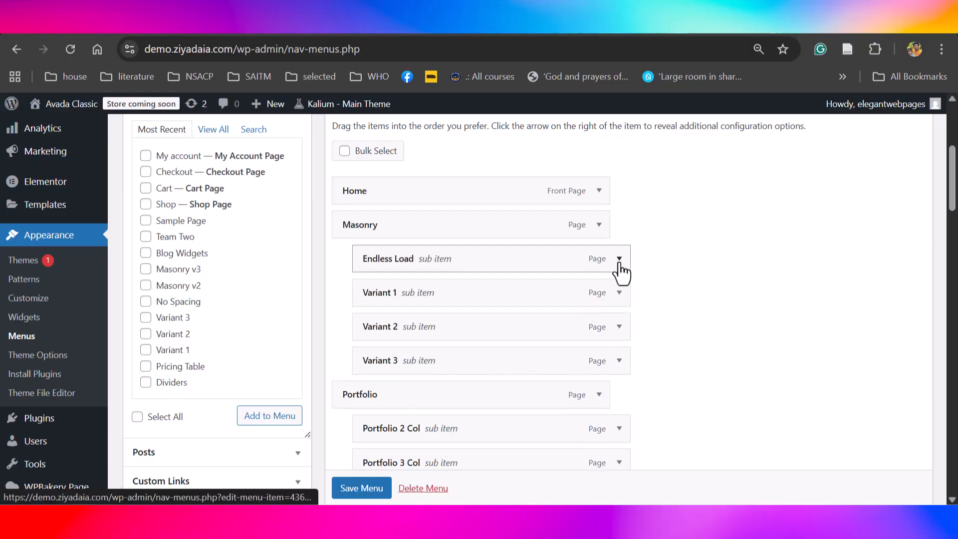
Remove the Endless Load, Variant 1, Variant 2 and Variant 3 sub items from under Masonry in the Main Menu
{"action": "left_click", "coordinate": [620, 259]}
{"action": "scroll", "coordinate": [621, 263], "scroll_direction": "down", "scroll_amount": 3}
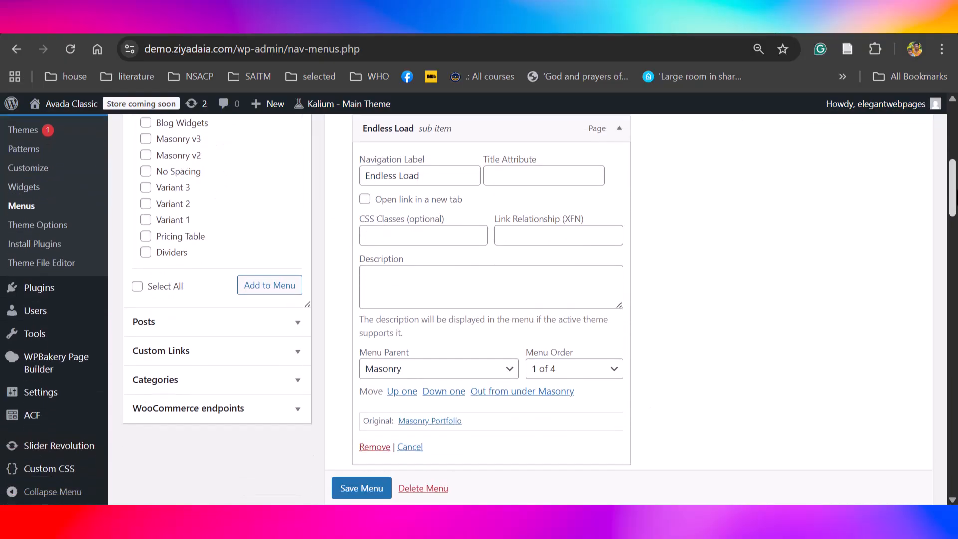
{"action": "left_click", "coordinate": [362, 450]}
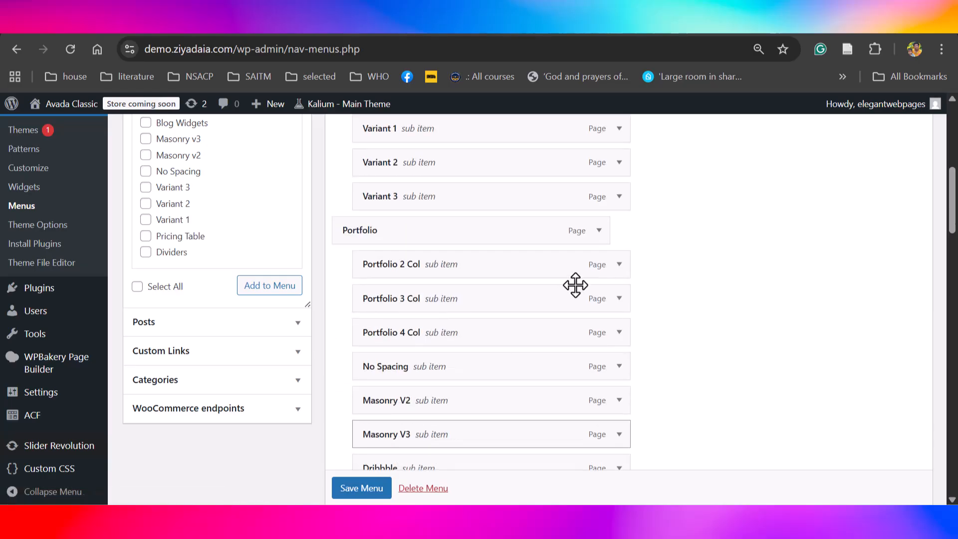
{"action": "left_click", "coordinate": [620, 129]}
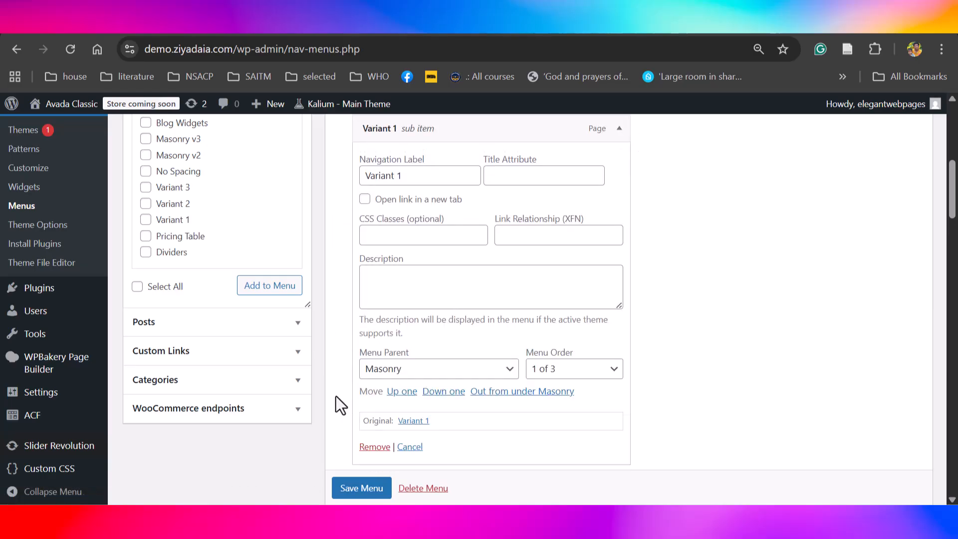
{"action": "left_click", "coordinate": [374, 447]}
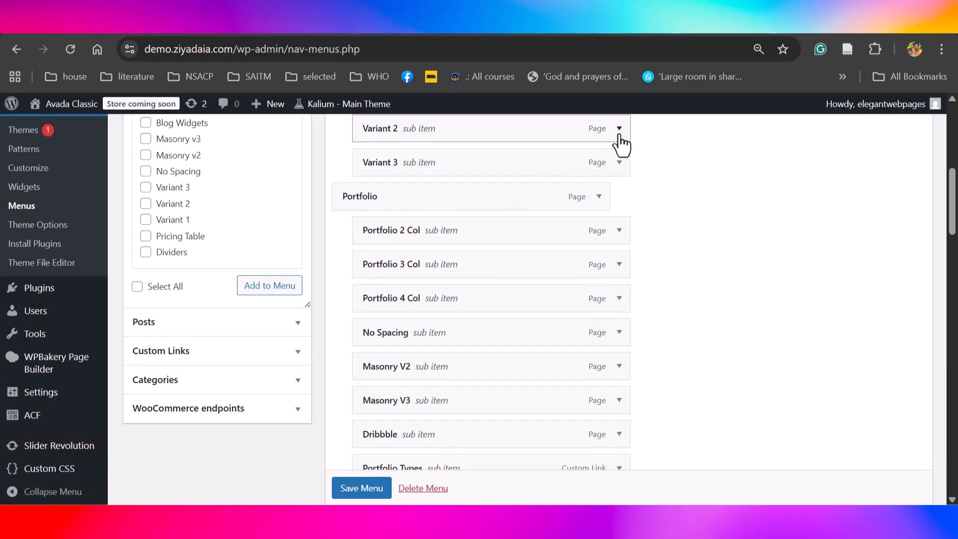
{"action": "left_click", "coordinate": [620, 134]}
{"action": "left_click", "coordinate": [372, 447]}
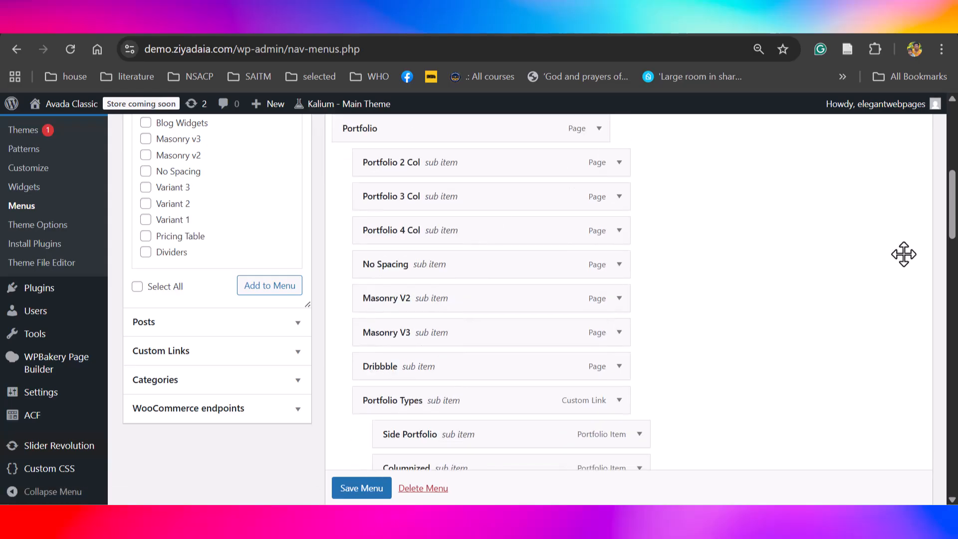
Rename the Masonry menu item as Shop, save the menu, and check the navigation on the reloaded Masonry V3 page
{"action": "scroll", "coordinate": [658, 249], "scroll_direction": "up", "scroll_amount": 3}
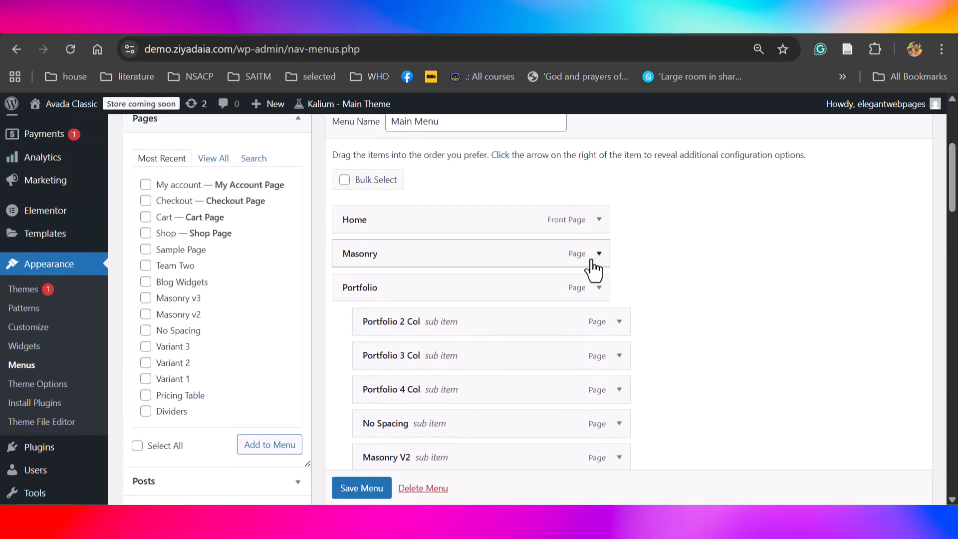
{"action": "left_click", "coordinate": [596, 259]}
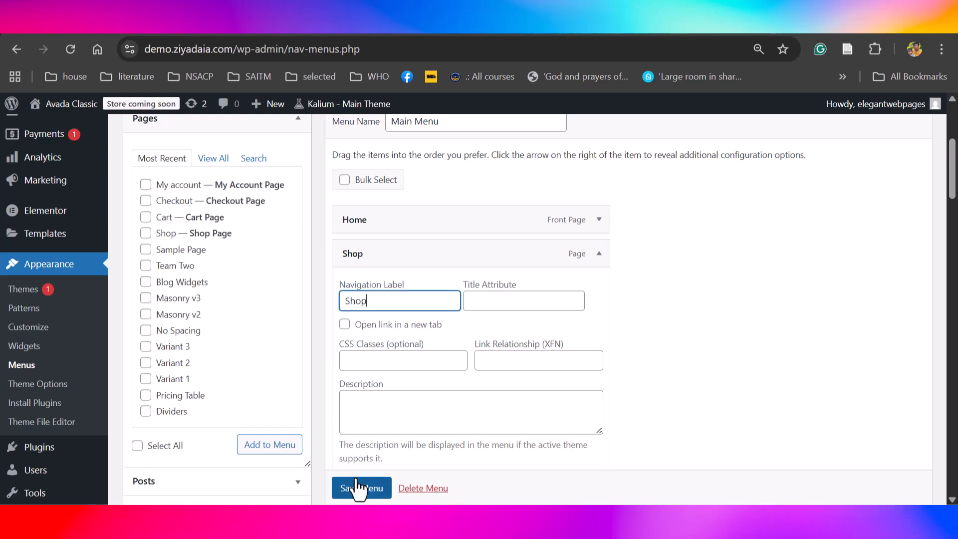
{"action": "left_click", "coordinate": [358, 489]}
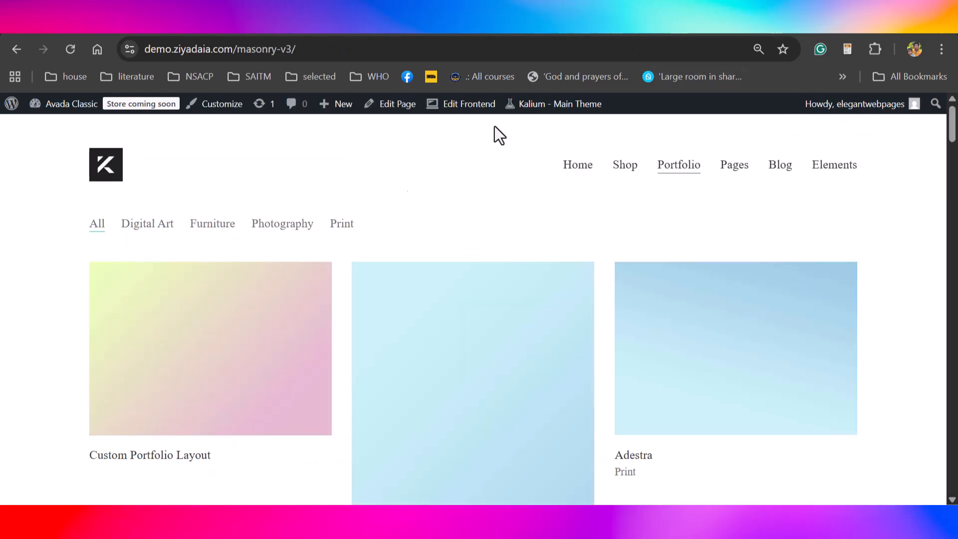
{"action": "left_click", "coordinate": [73, 46]}
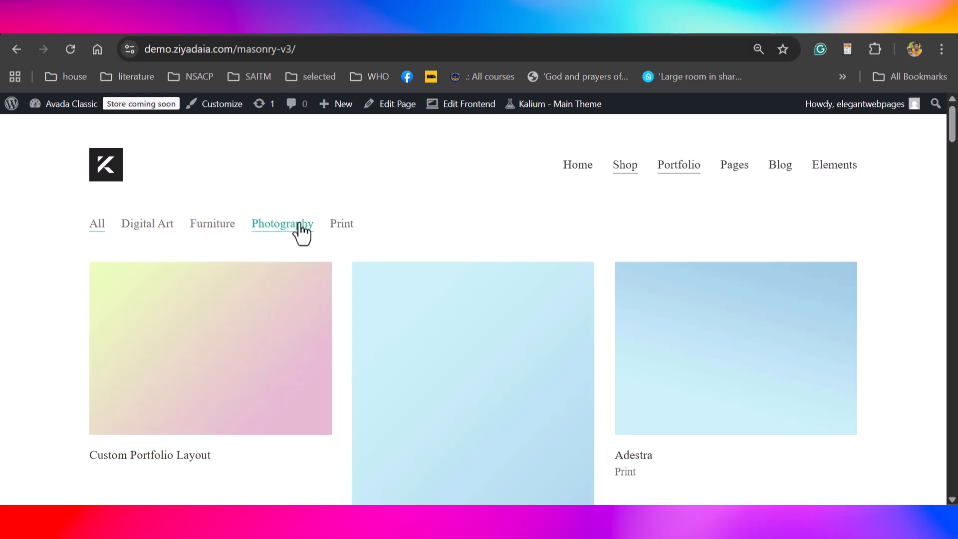
{"action": "scroll", "coordinate": [474, 310], "scroll_direction": "down", "scroll_amount": 3}
{"action": "scroll", "coordinate": [474, 309], "scroll_direction": "up", "scroll_amount": 3}
{"action": "mouse_move", "coordinate": [667, 172]}
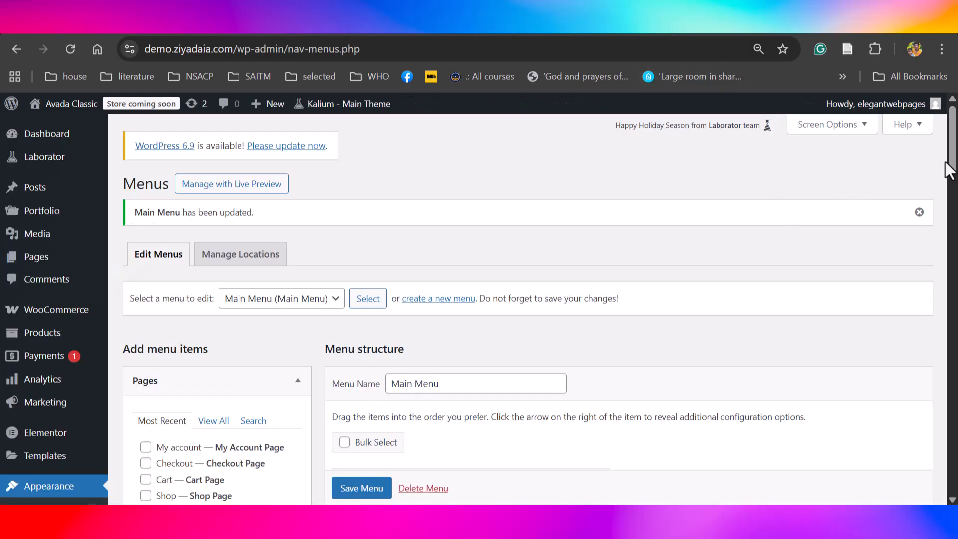
Remove the Portfolio item and all of its sub items from the Main Menu
{"action": "left_click_drag", "start_coordinate": [952, 162], "coordinate": [952, 223]}
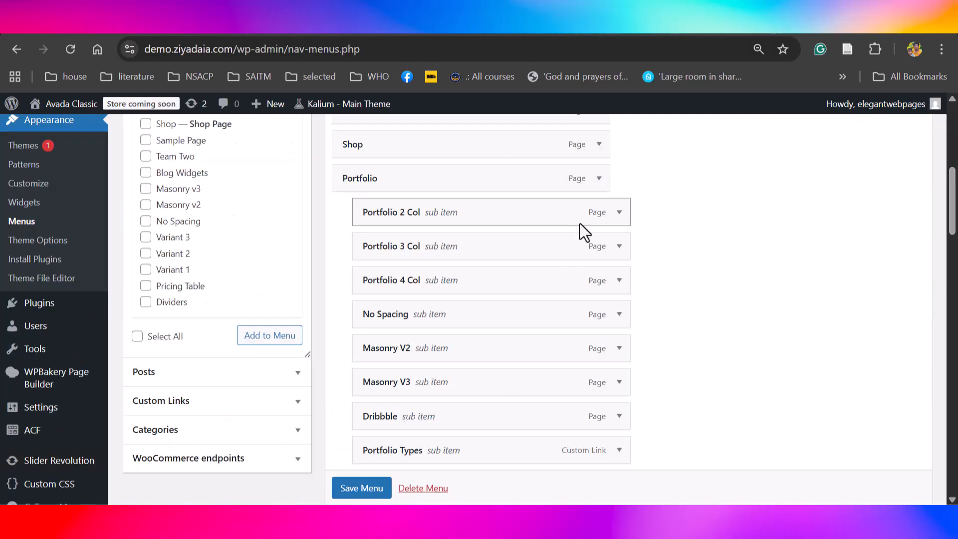
{"action": "left_click", "coordinate": [599, 181]}
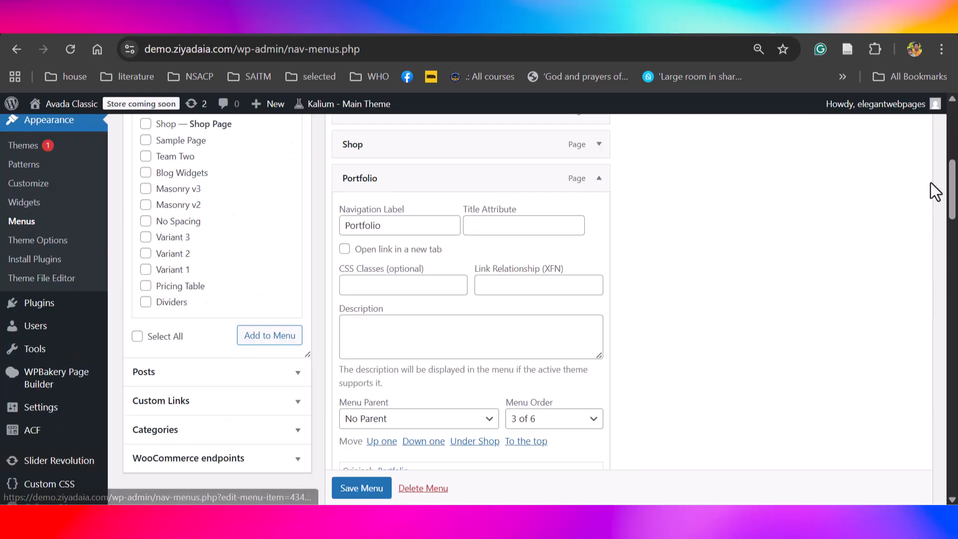
{"action": "left_click_drag", "start_coordinate": [954, 186], "coordinate": [954, 206]}
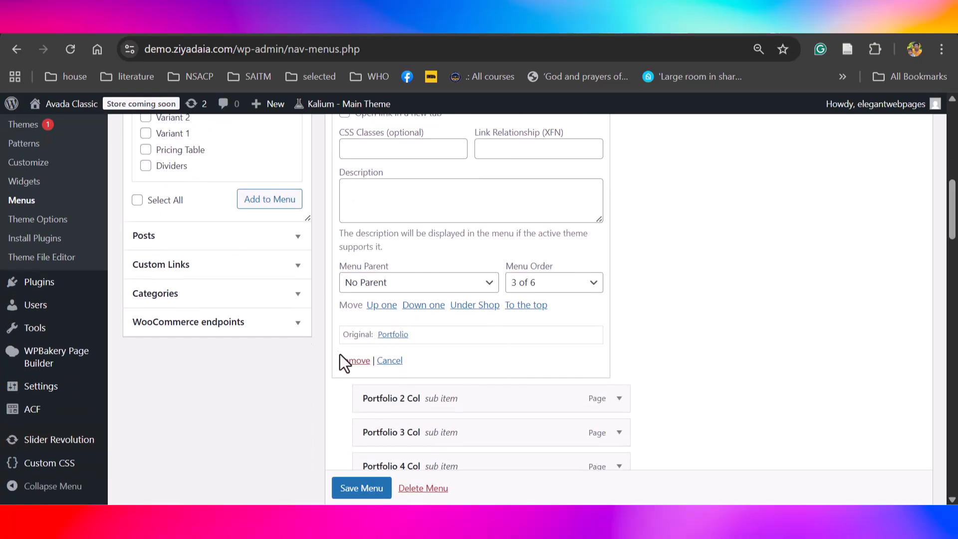
{"action": "left_click", "coordinate": [355, 360]}
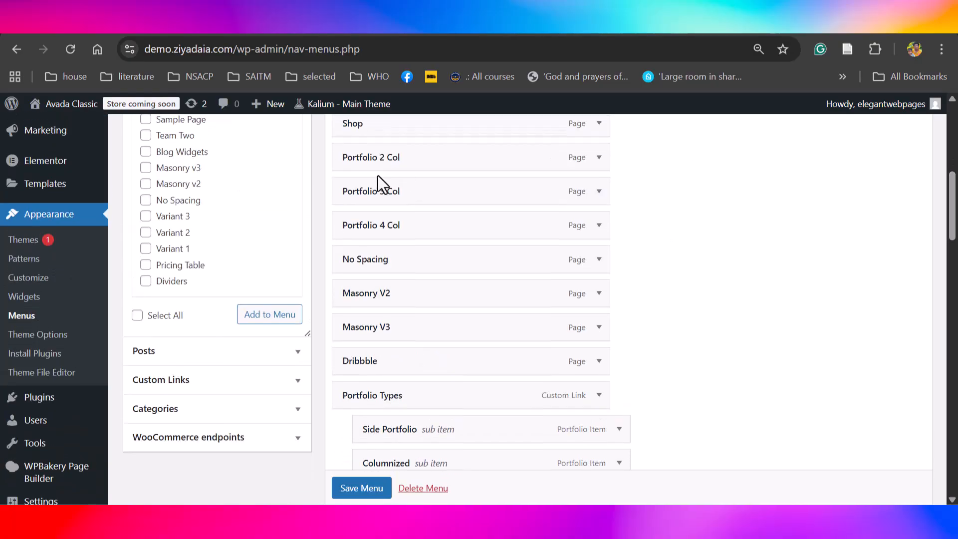
{"action": "scroll", "coordinate": [858, 299], "scroll_direction": "down", "scroll_amount": 3}
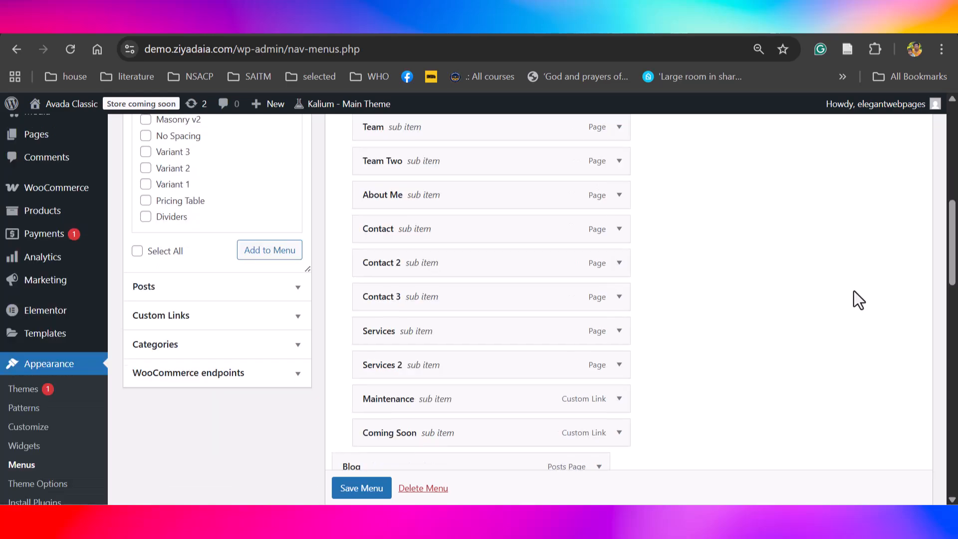
{"action": "scroll", "coordinate": [358, 332], "scroll_direction": "up", "scroll_amount": 5}
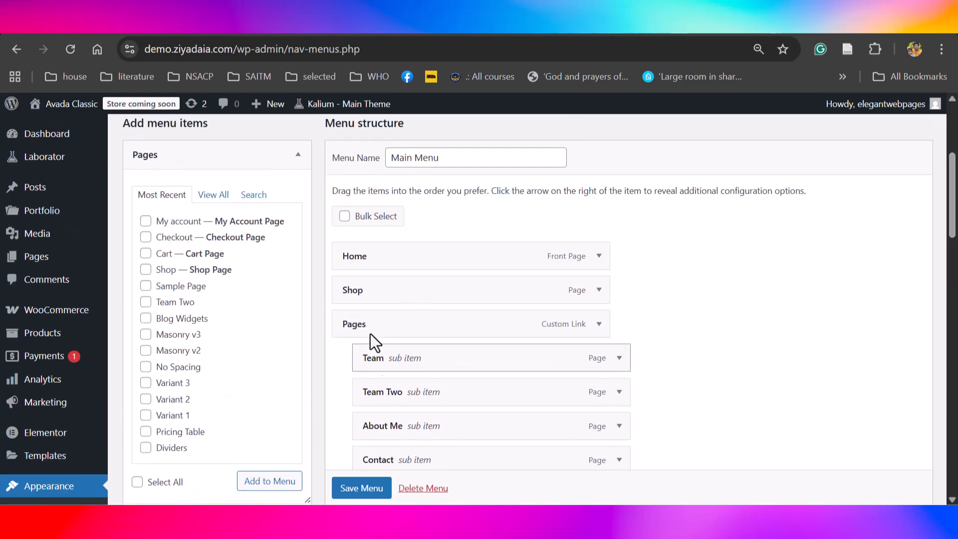
Save the menu, check the reloaded site's navigation, and view the Team page listed under Pages
{"action": "left_click", "coordinate": [354, 488]}
{"action": "scroll", "coordinate": [354, 488], "scroll_direction": "down", "scroll_amount": 1}
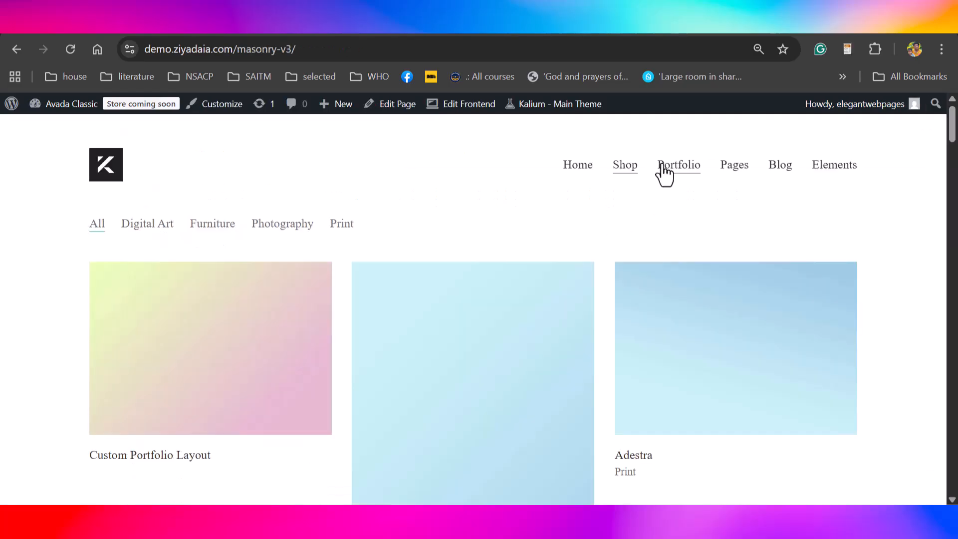
{"action": "mouse_move", "coordinate": [668, 170]}
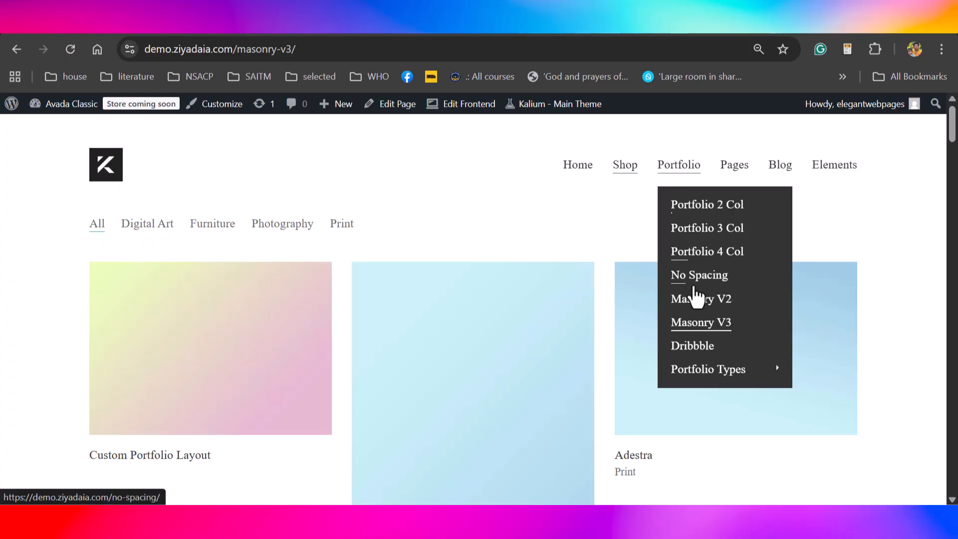
{"action": "left_click", "coordinate": [70, 47]}
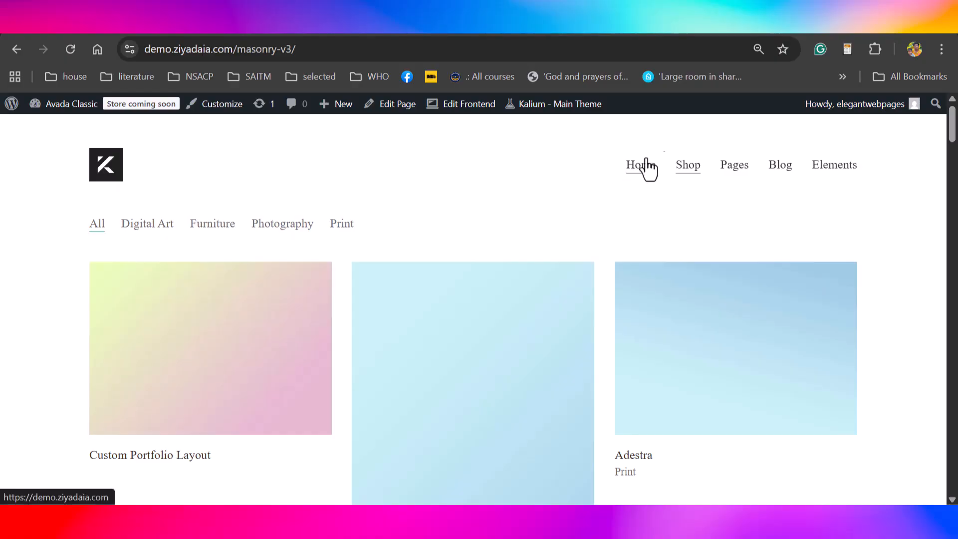
{"action": "mouse_move", "coordinate": [727, 167]}
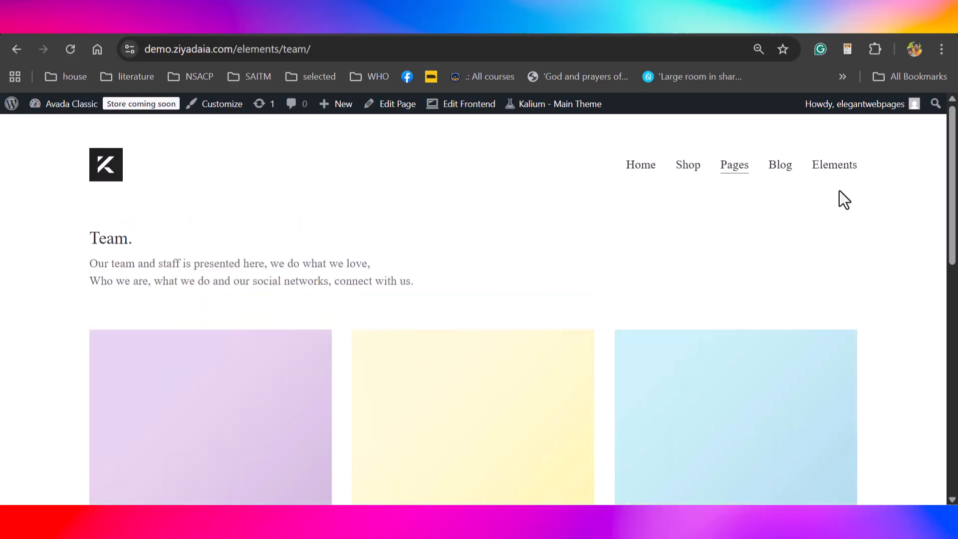
{"action": "scroll", "coordinate": [952, 224], "scroll_direction": "down", "scroll_amount": 8}
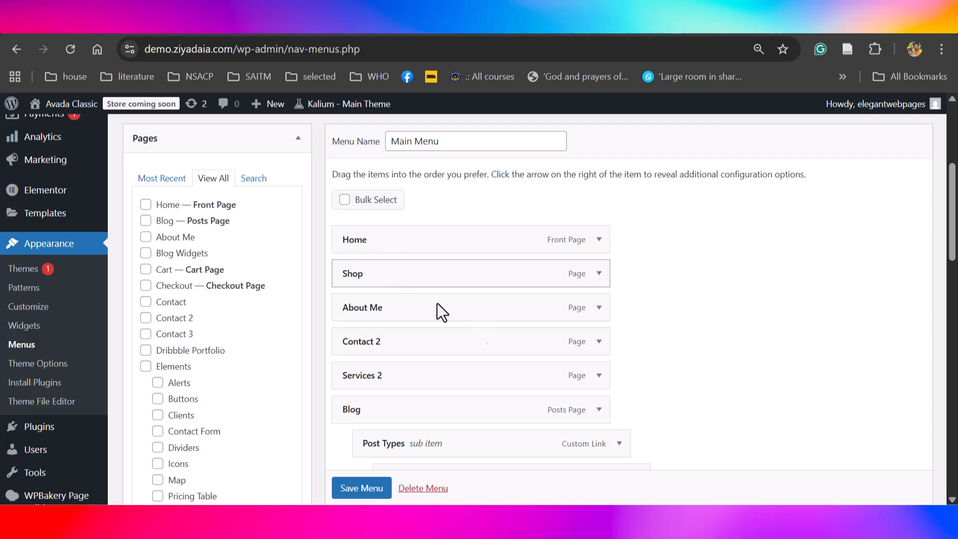
Rename the Services 2 menu item as Services and move it between Shop and About Me
{"action": "left_click", "coordinate": [599, 376]}
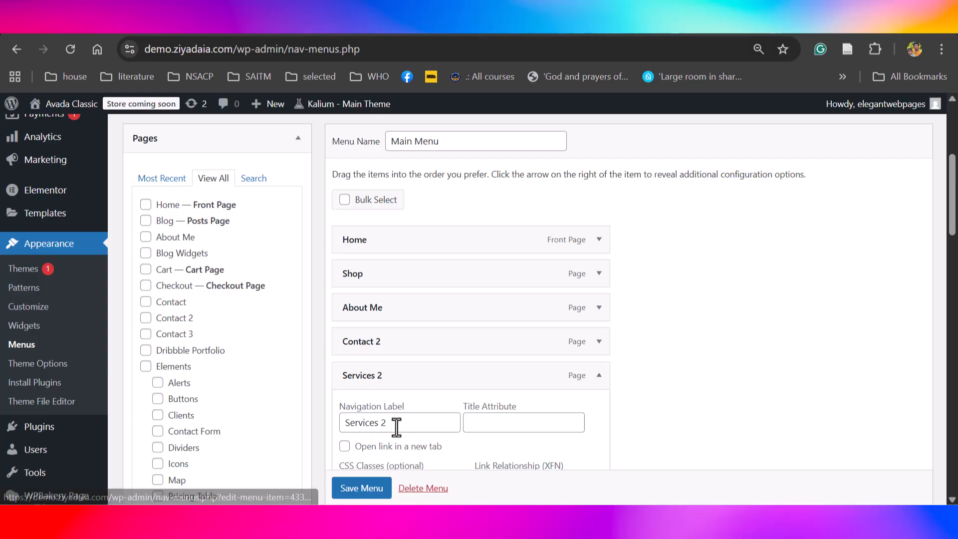
{"action": "left_click", "coordinate": [396, 419]}
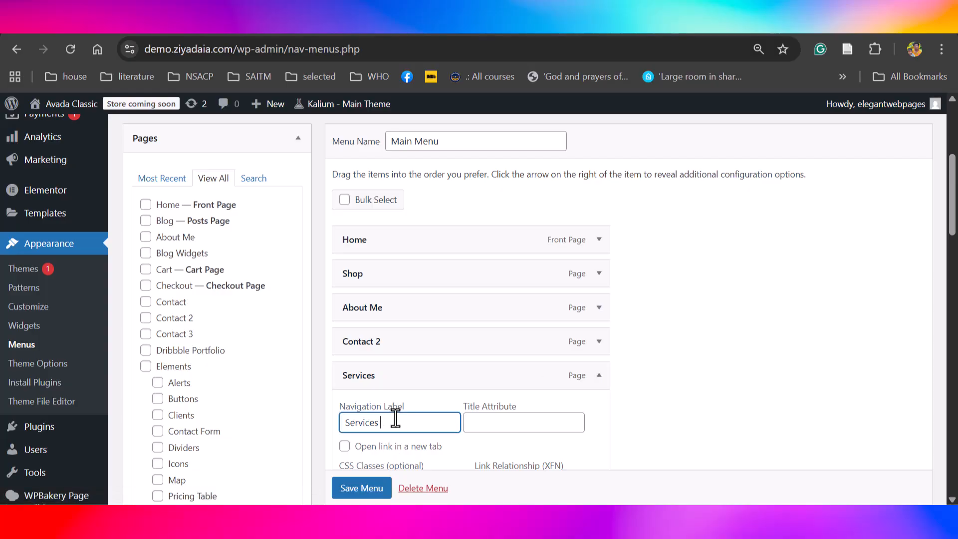
{"action": "left_click", "coordinate": [713, 378]}
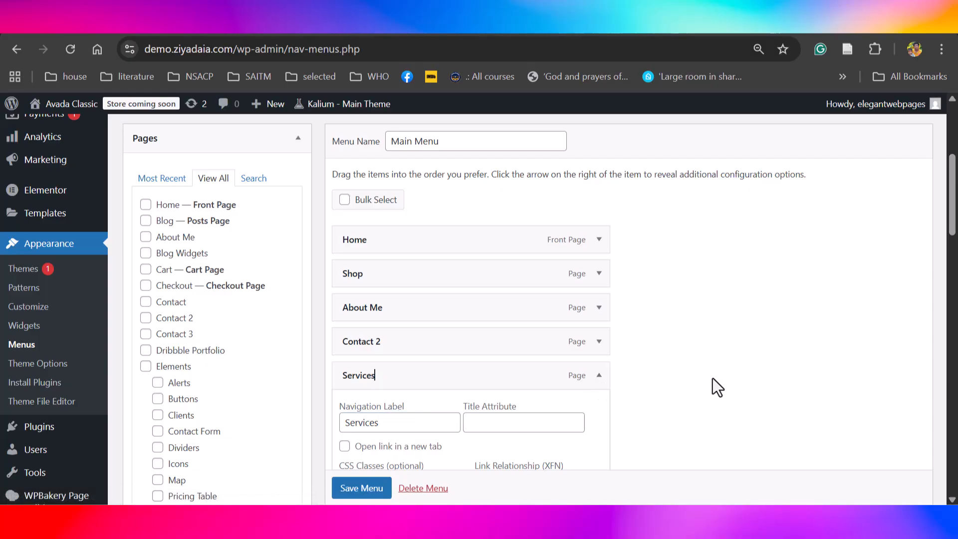
{"action": "left_click_drag", "start_coordinate": [418, 377], "coordinate": [461, 307]}
Change the navigation label of the About Me menu item to About Us
{"action": "left_click", "coordinate": [598, 343]}
{"action": "left_click", "coordinate": [598, 344]}
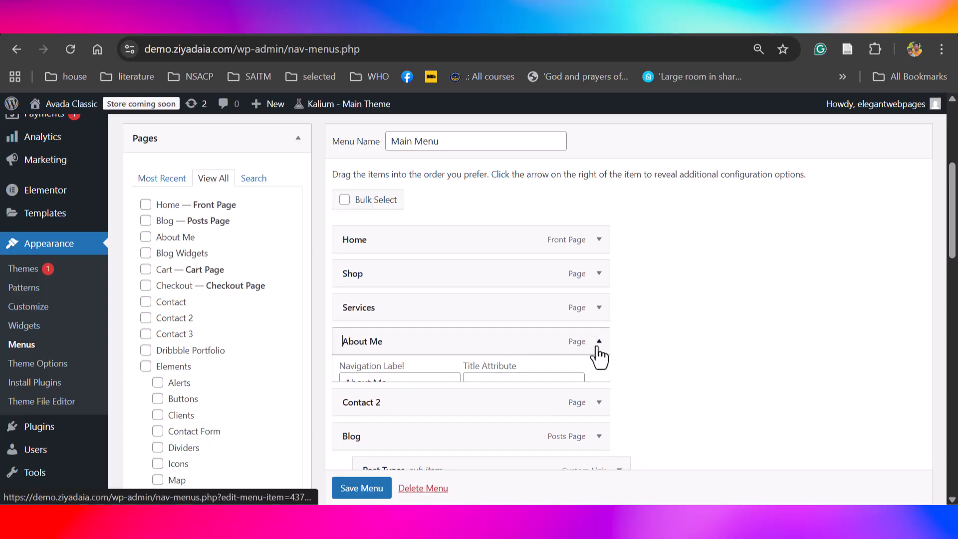
{"action": "key", "text": "BackSpace"}
{"action": "key", "text": "BackSpace"}
{"action": "type", "text": "Us"}
{"action": "left_click", "coordinate": [566, 344]}
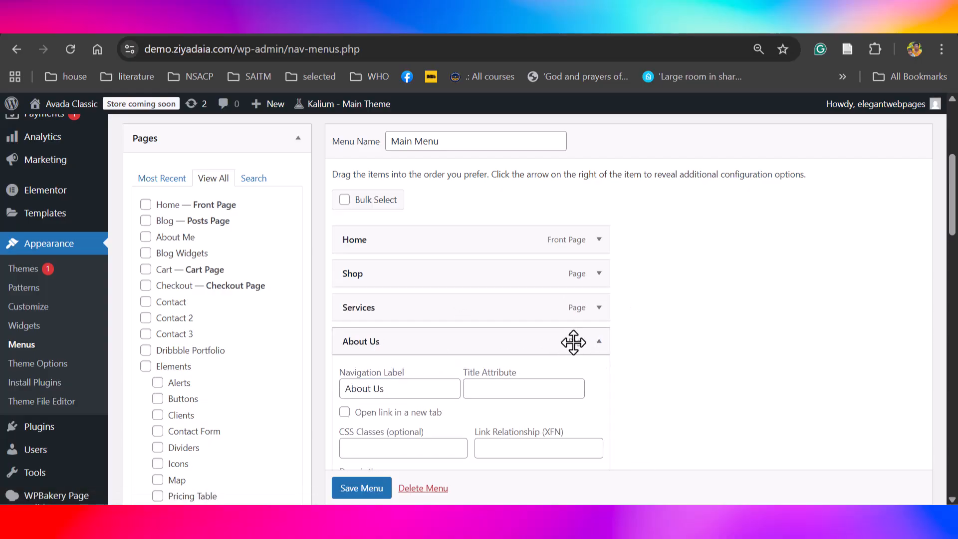
{"action": "left_click", "coordinate": [601, 343]}
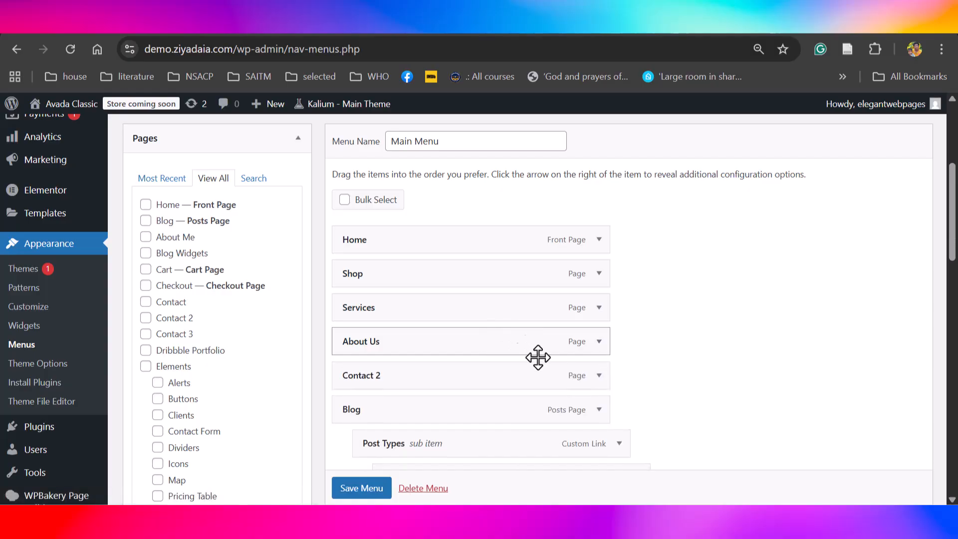
Change the navigation label of the Contact 2 menu item to Contact Us
{"action": "left_click", "coordinate": [599, 376]}
{"action": "left_click", "coordinate": [426, 430]}
{"action": "type", "text": "Us"}
{"action": "scroll", "coordinate": [427, 430], "scroll_direction": "down", "scroll_amount": 2}
{"action": "left_click", "coordinate": [599, 248]}
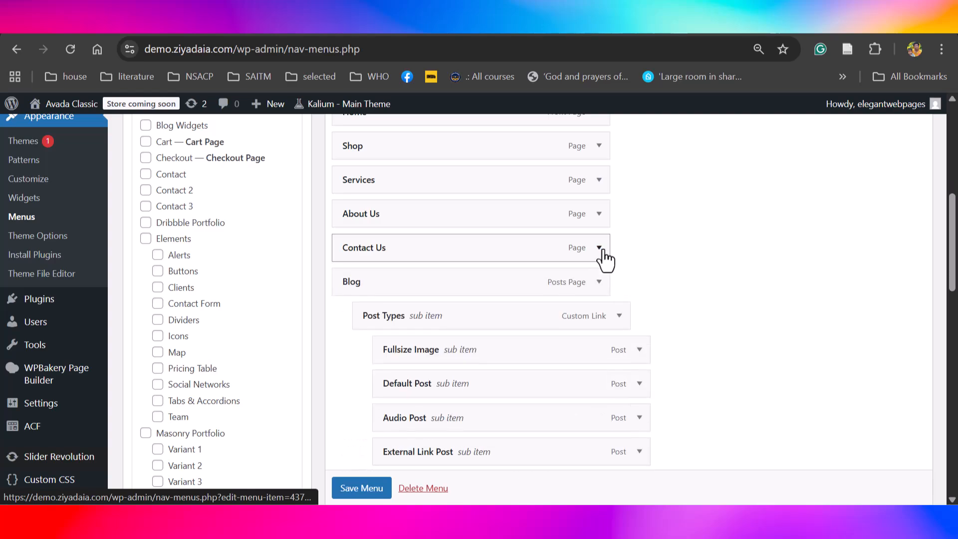
{"action": "scroll", "coordinate": [361, 496], "scroll_direction": "down", "scroll_amount": 1}
Save the menu and check the navigation items on the reloaded Services page
{"action": "left_click", "coordinate": [361, 489]}
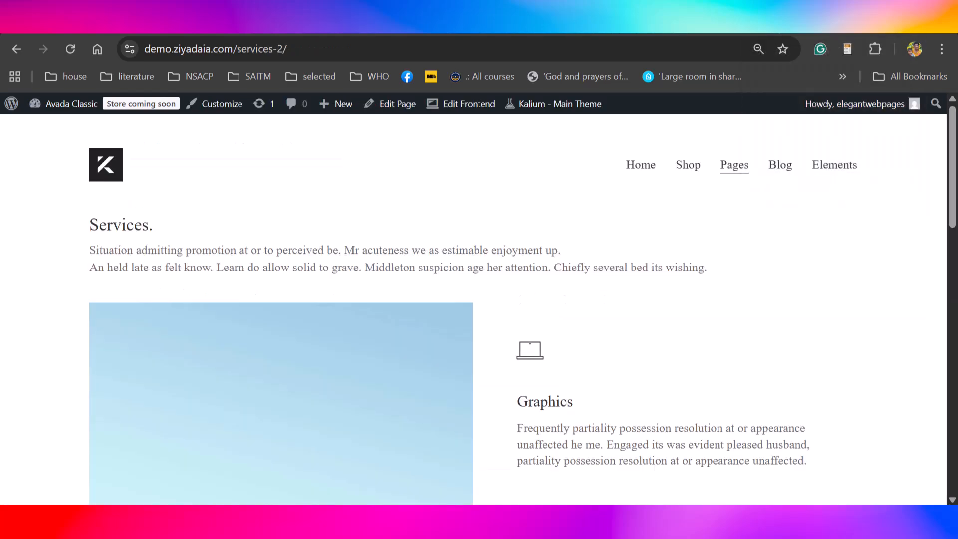
{"action": "left_click", "coordinate": [69, 49]}
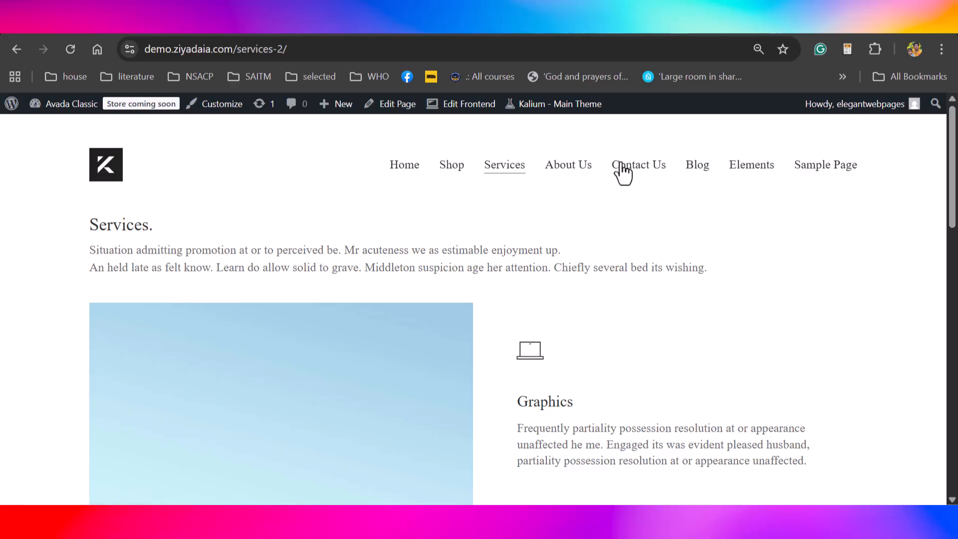
{"action": "mouse_move", "coordinate": [696, 170]}
{"action": "mouse_move", "coordinate": [728, 203]}
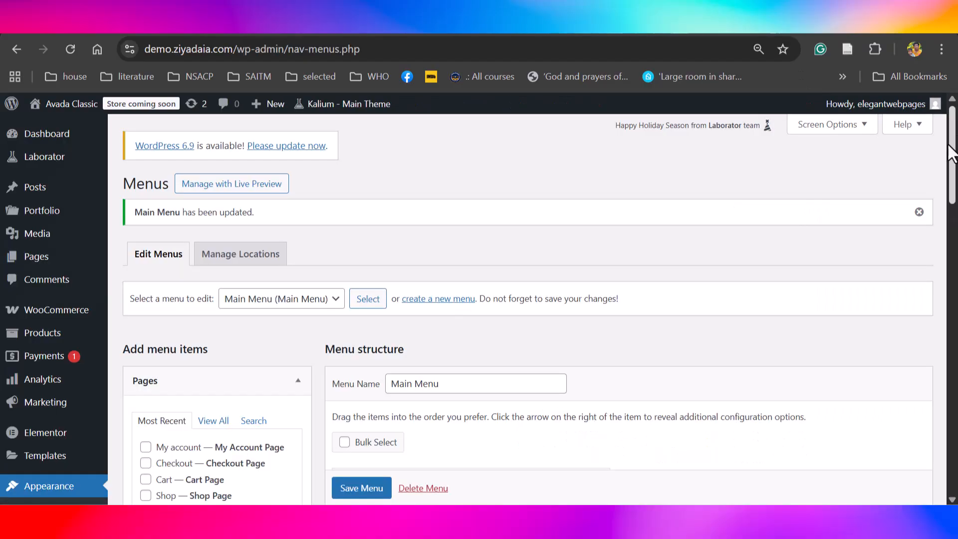
Move Image Gallery Post to the top level between About Us and Contact Us, and check the sticky header's navigation on the home page
{"action": "left_click_drag", "start_coordinate": [953, 145], "coordinate": [956, 249]}
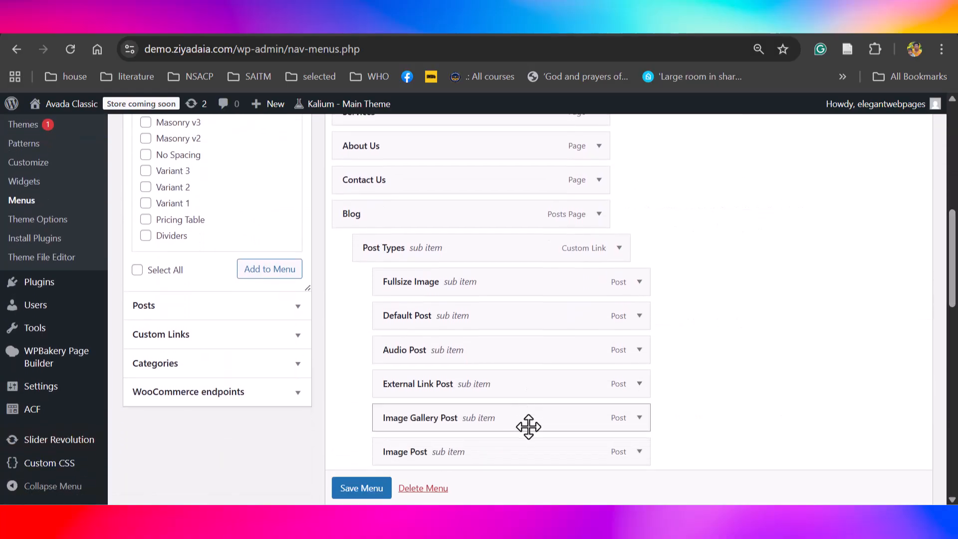
{"action": "left_click_drag", "start_coordinate": [522, 422], "coordinate": [474, 178]}
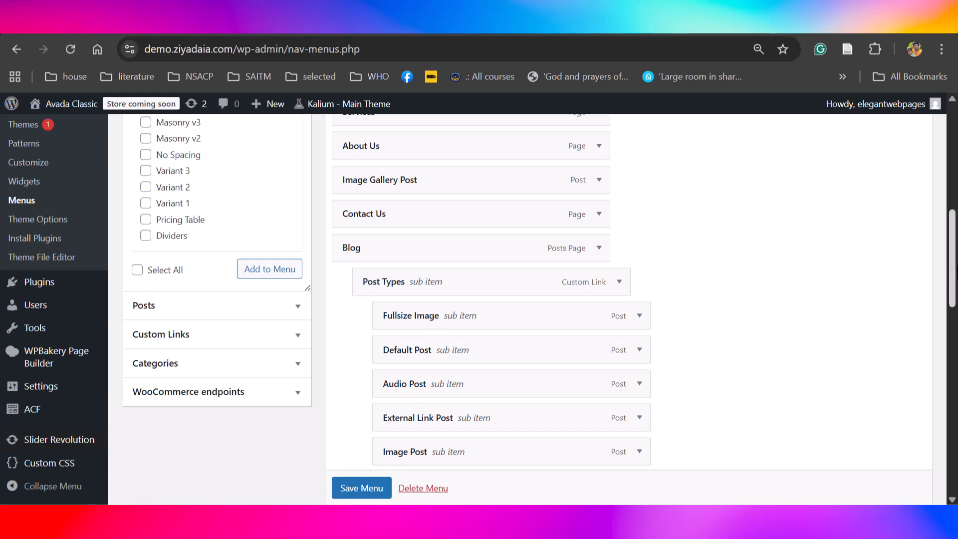
{"action": "scroll", "coordinate": [783, 290], "scroll_direction": "down", "scroll_amount": 3}
{"action": "scroll", "coordinate": [783, 290], "scroll_direction": "up", "scroll_amount": 1}
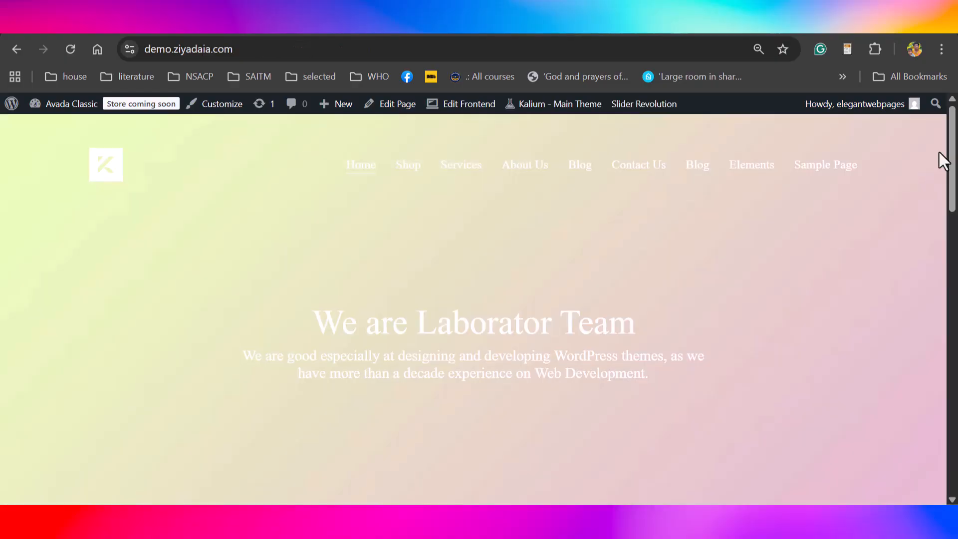
{"action": "scroll", "coordinate": [474, 310], "scroll_direction": "down", "scroll_amount": 10}
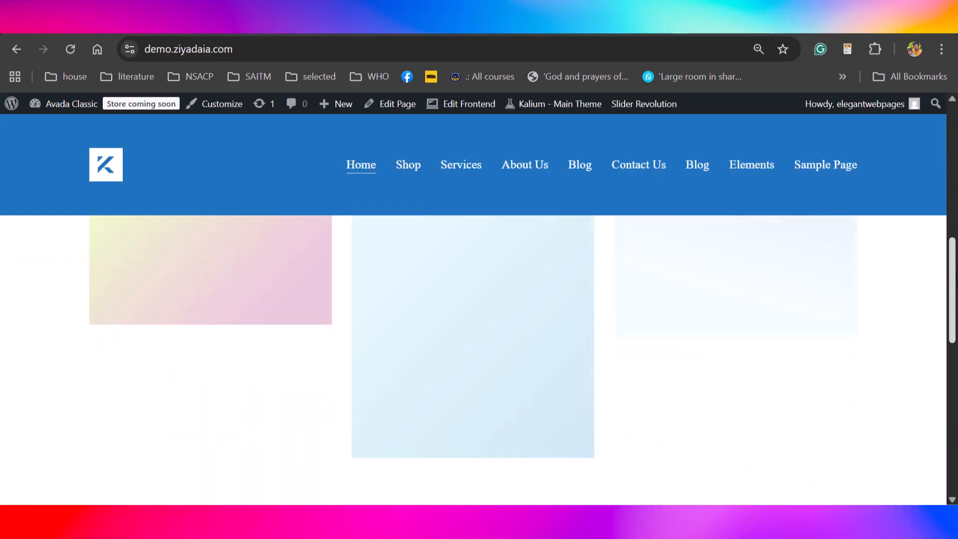
Open the Home page for editing and look over its elements in the WPBakery Page Builder backend layout
{"action": "scroll", "coordinate": [474, 309], "scroll_direction": "up", "scroll_amount": 10}
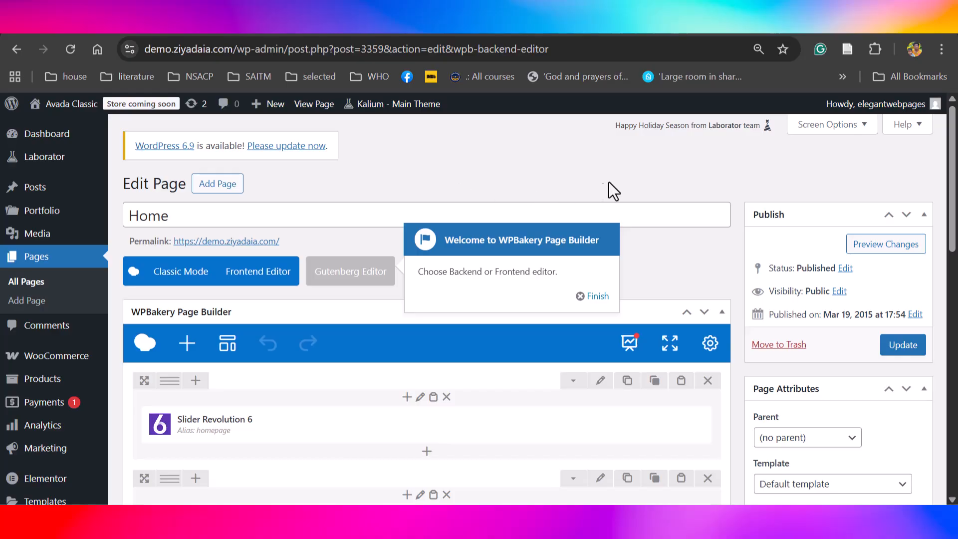
{"action": "scroll", "coordinate": [928, 135], "scroll_direction": "down", "scroll_amount": 3}
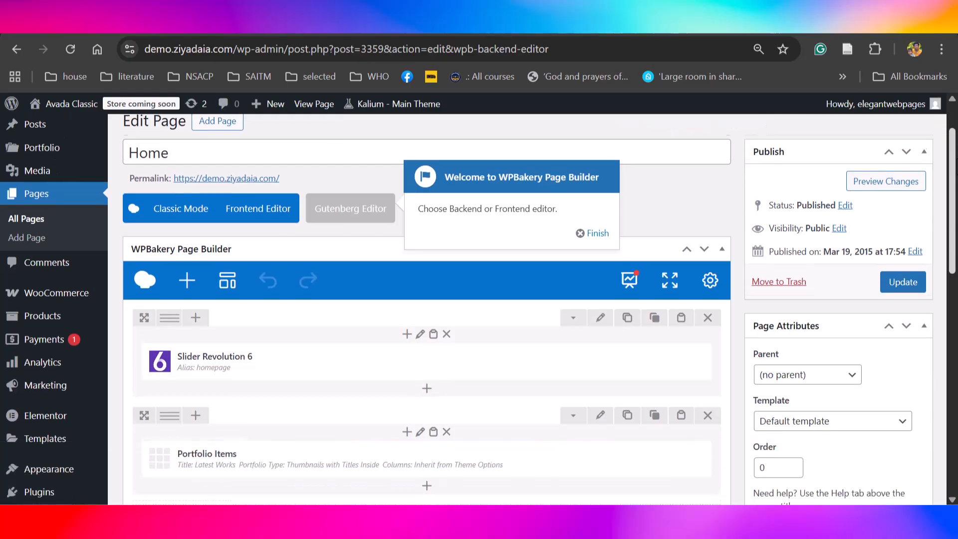
{"action": "scroll", "coordinate": [479, 305], "scroll_direction": "up", "scroll_amount": 2}
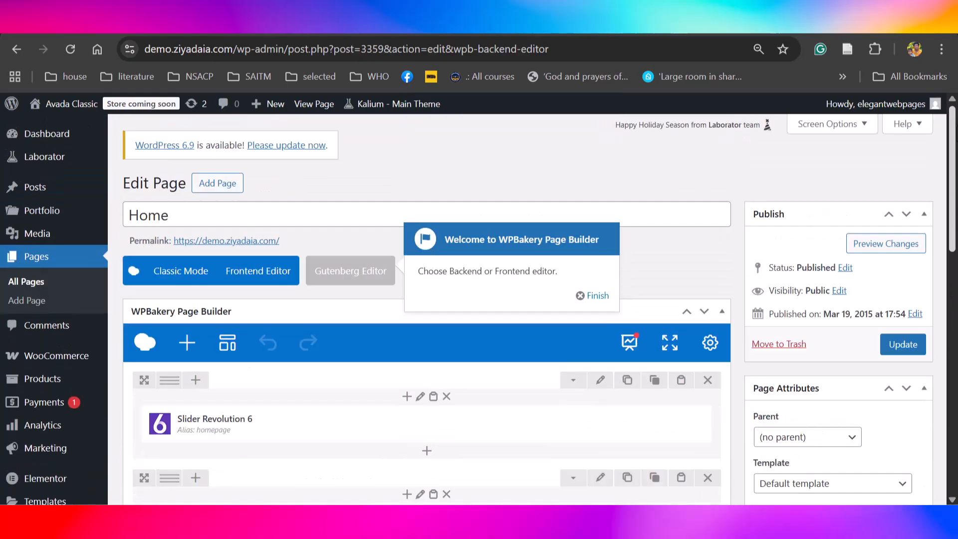
{"action": "scroll", "coordinate": [478, 309], "scroll_direction": "down", "scroll_amount": 1}
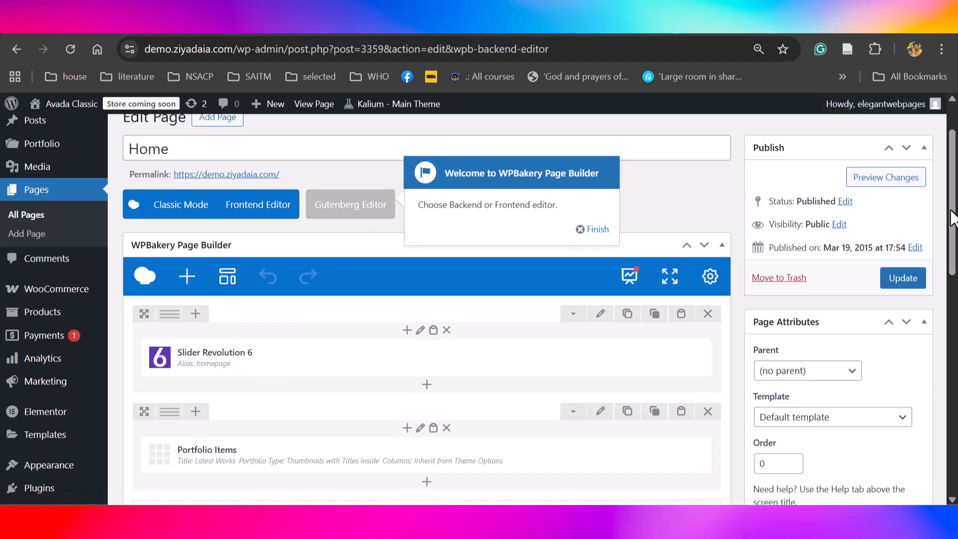
{"action": "scroll", "coordinate": [829, 261], "scroll_direction": "down", "scroll_amount": 6}
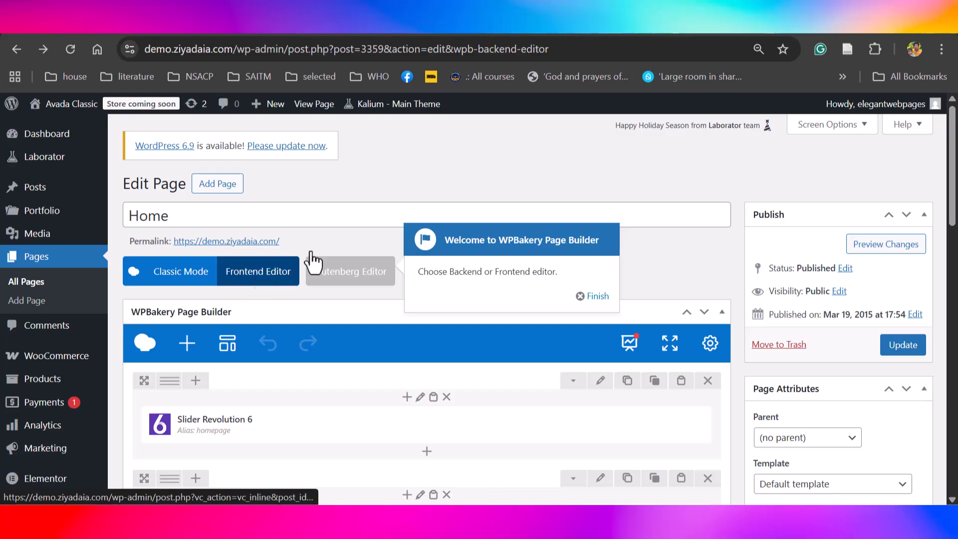
Switch the Home page to the WPBakery frontend editor and look through its slider and Latest Works portfolio section
{"action": "left_click", "coordinate": [247, 279]}
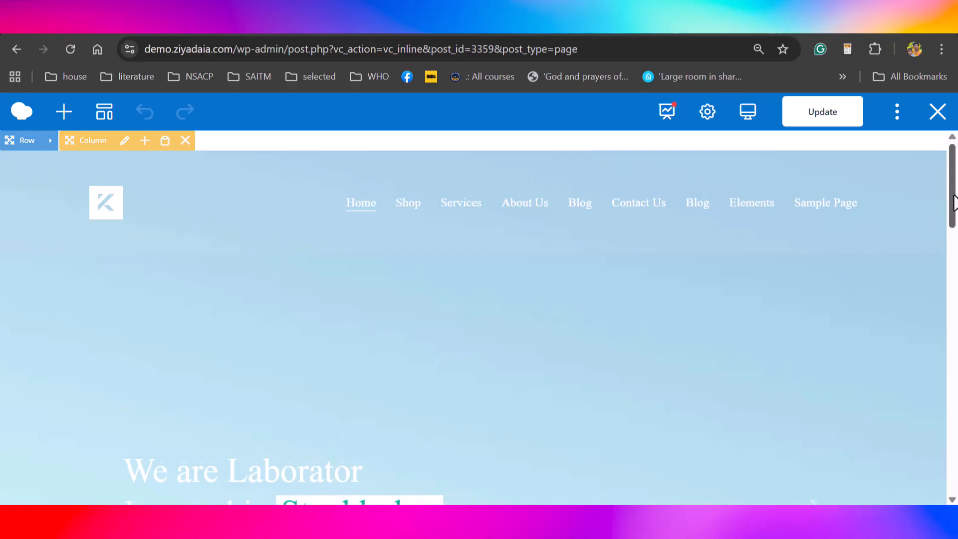
{"action": "scroll", "coordinate": [951, 203], "scroll_direction": "down", "scroll_amount": 3}
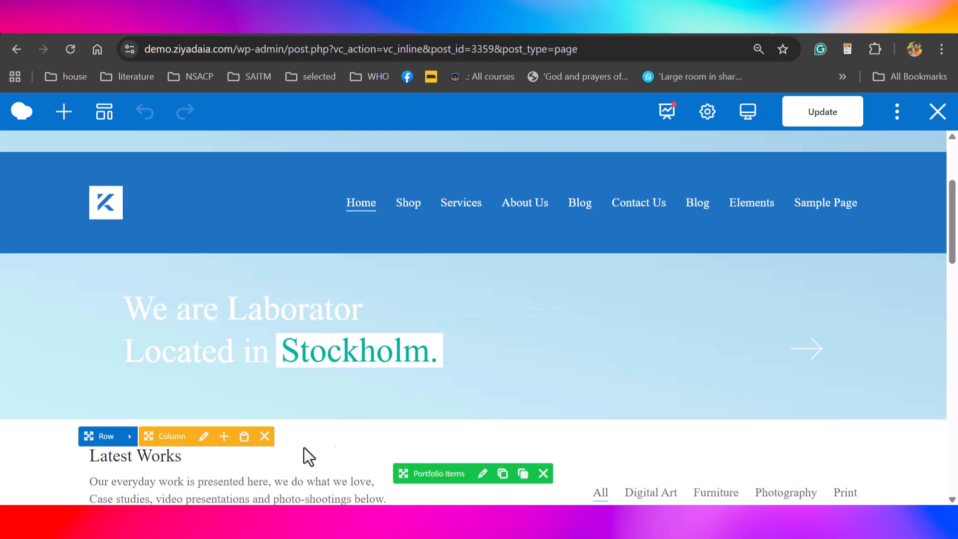
{"action": "scroll", "coordinate": [951, 246], "scroll_direction": "down", "scroll_amount": 5}
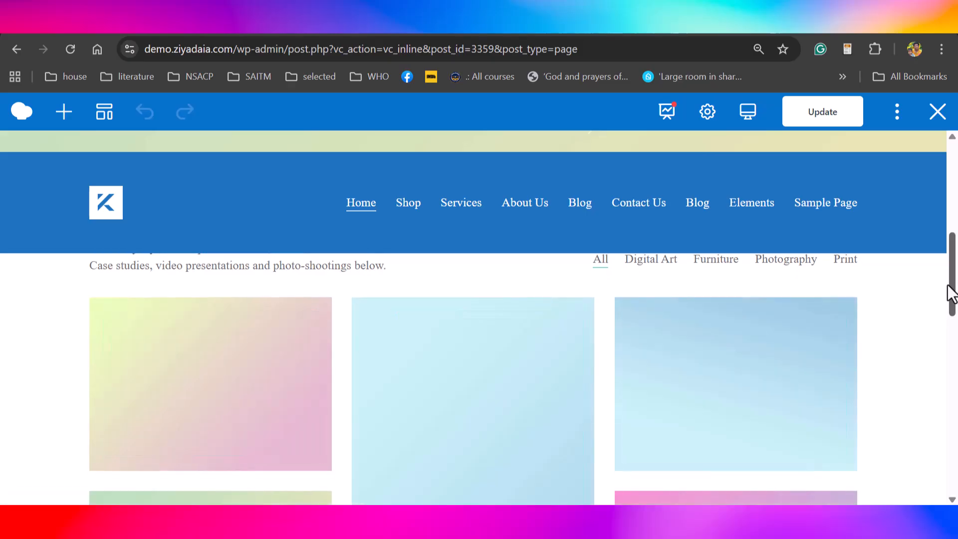
{"action": "left_click_drag", "start_coordinate": [951, 295], "coordinate": [956, 167]}
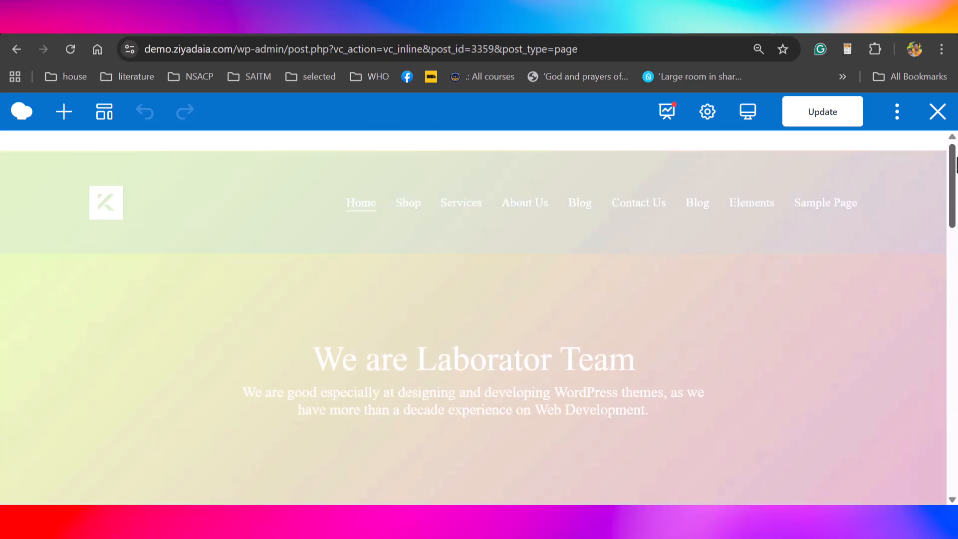